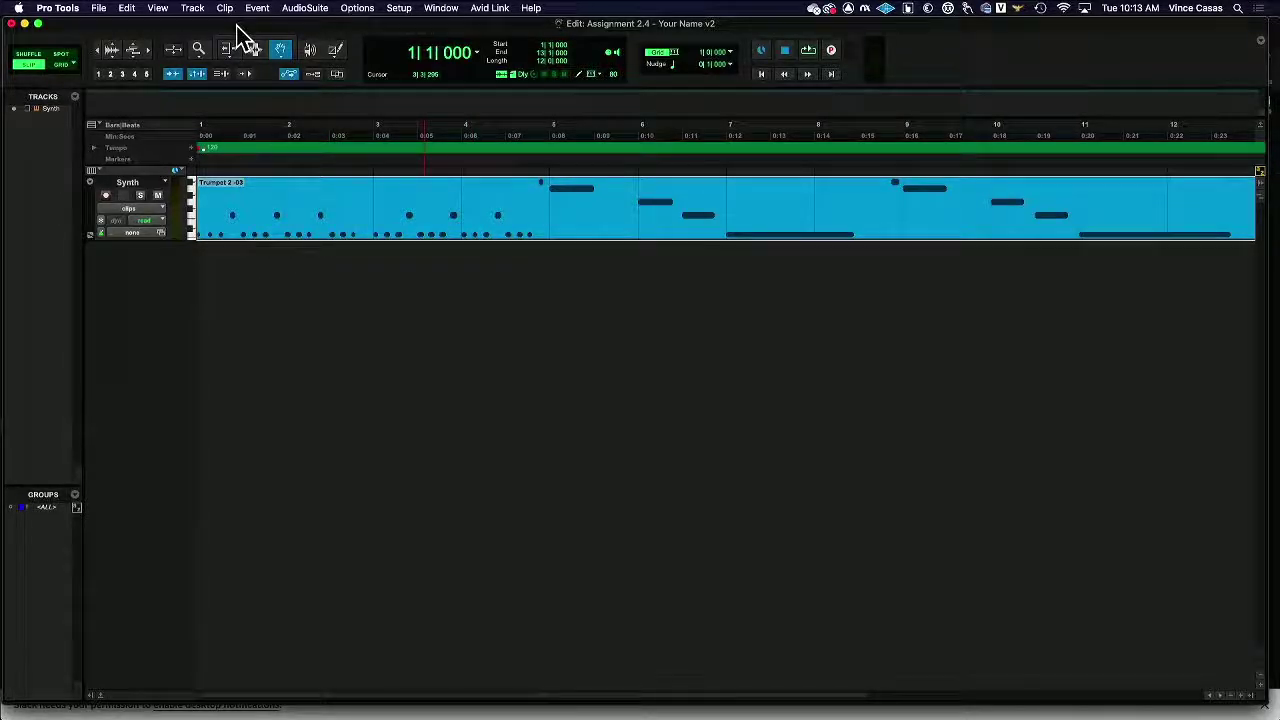
pyautogui.press('super+equal')
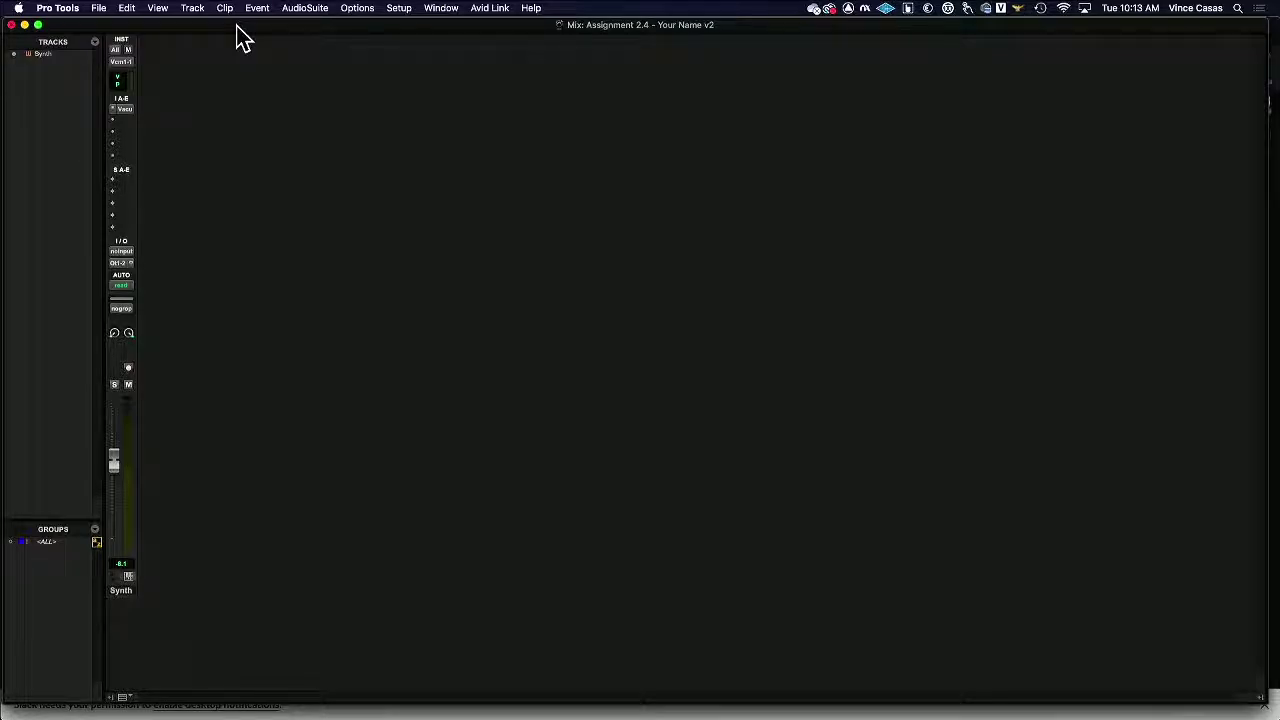
pyautogui.click(192, 8)
pyautogui.click(205, 28)
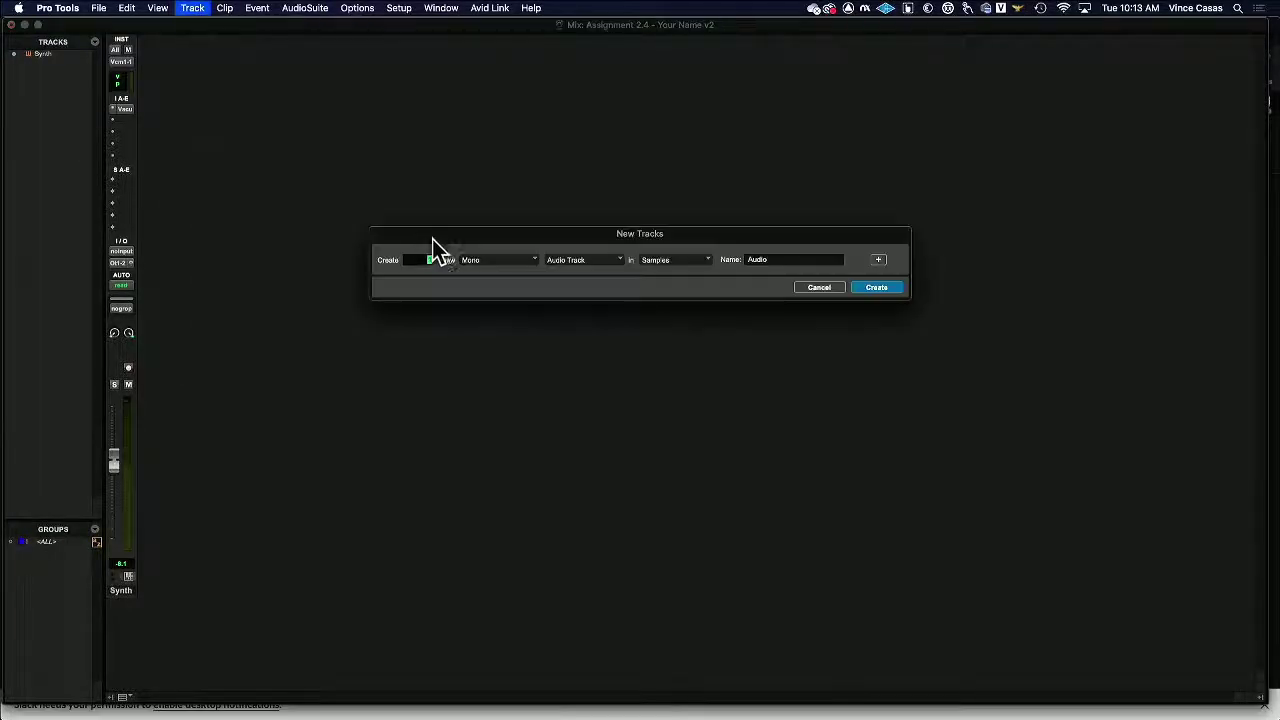
pyautogui.click(515, 262)
pyautogui.click(511, 276)
pyautogui.click(583, 262)
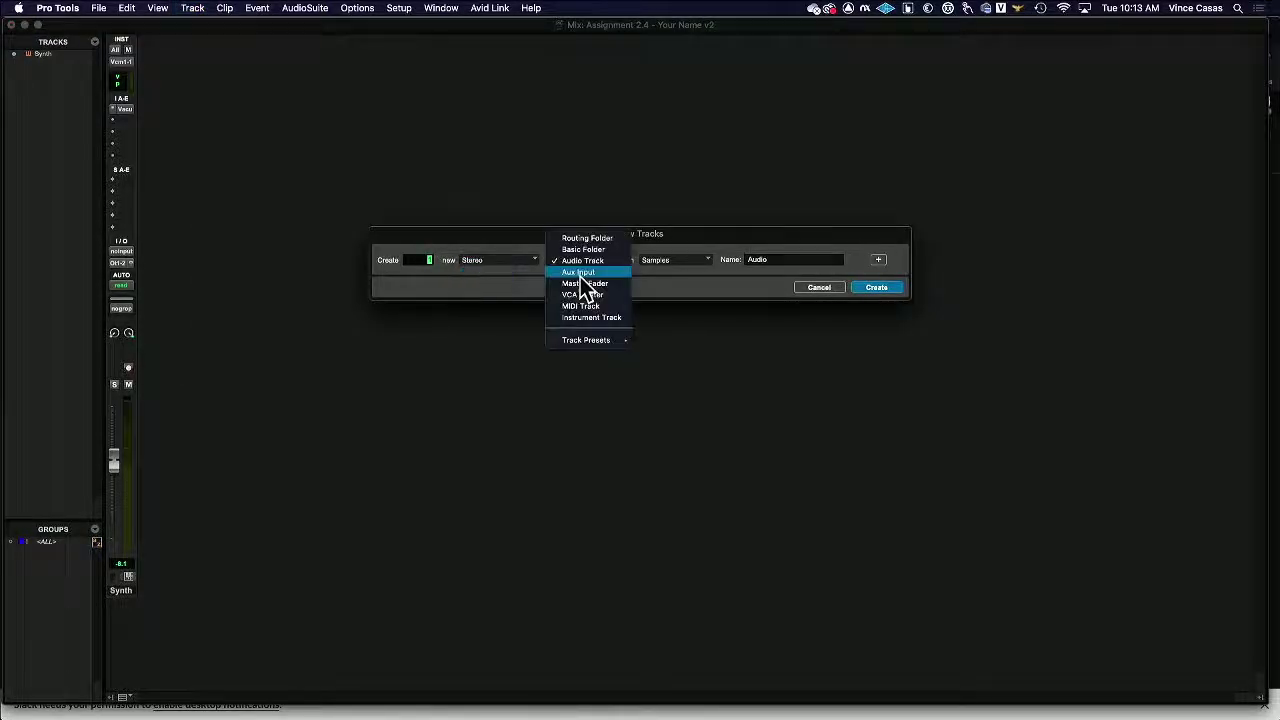
pyautogui.click(604, 318)
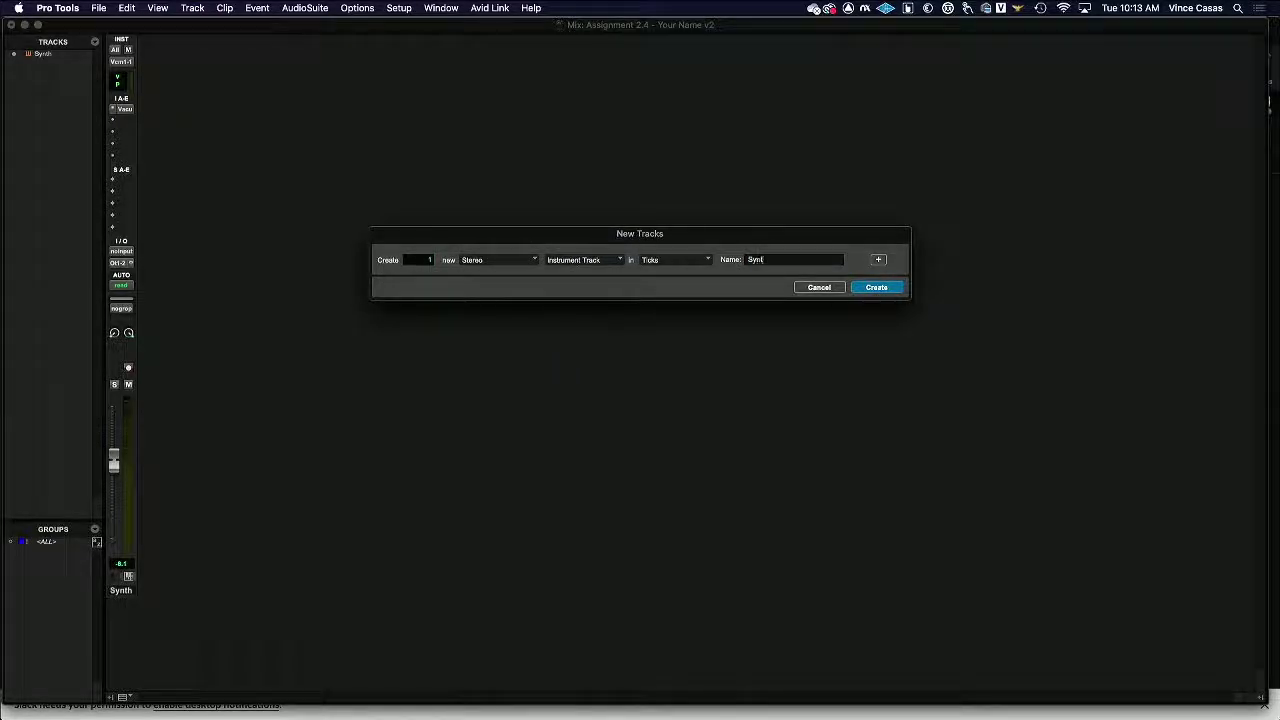
pyautogui.click(820, 284)
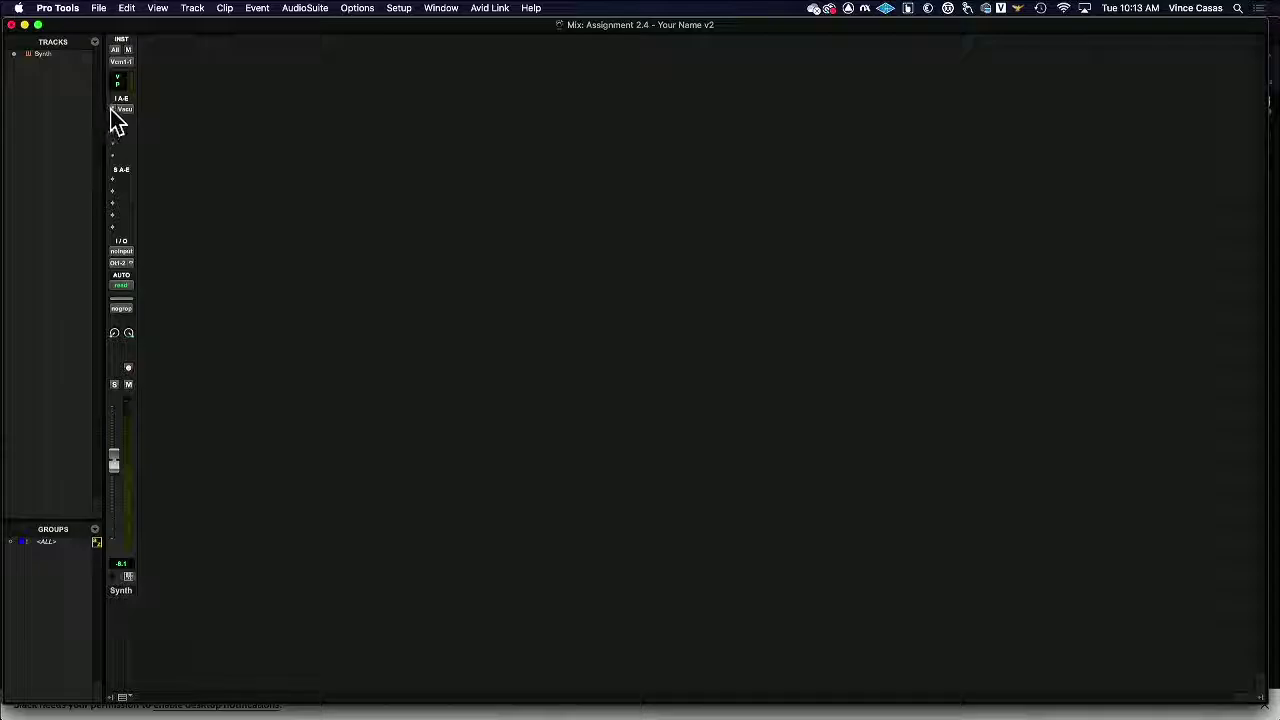
# Load the stereo Vacuum instrument on the Synth track's first insert, and return to the Edit window with the plug-in window closed.
pyautogui.click(114, 116)
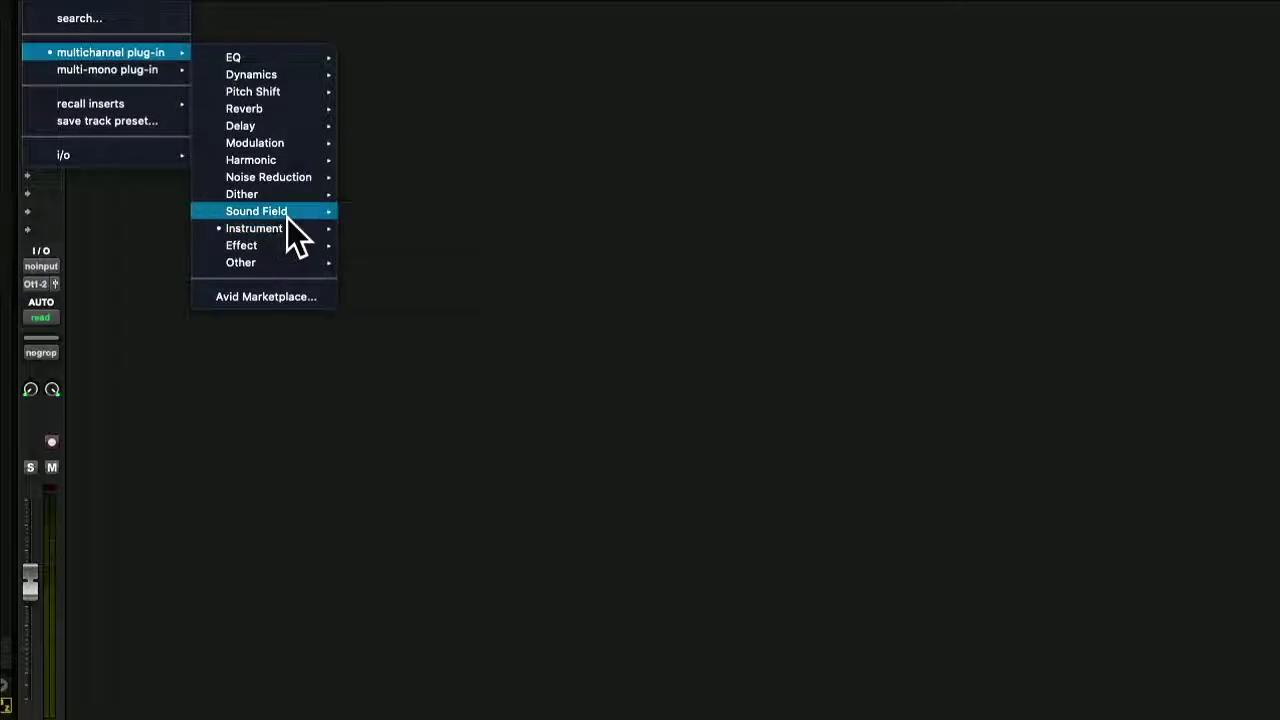
pyautogui.moveTo(276, 230)
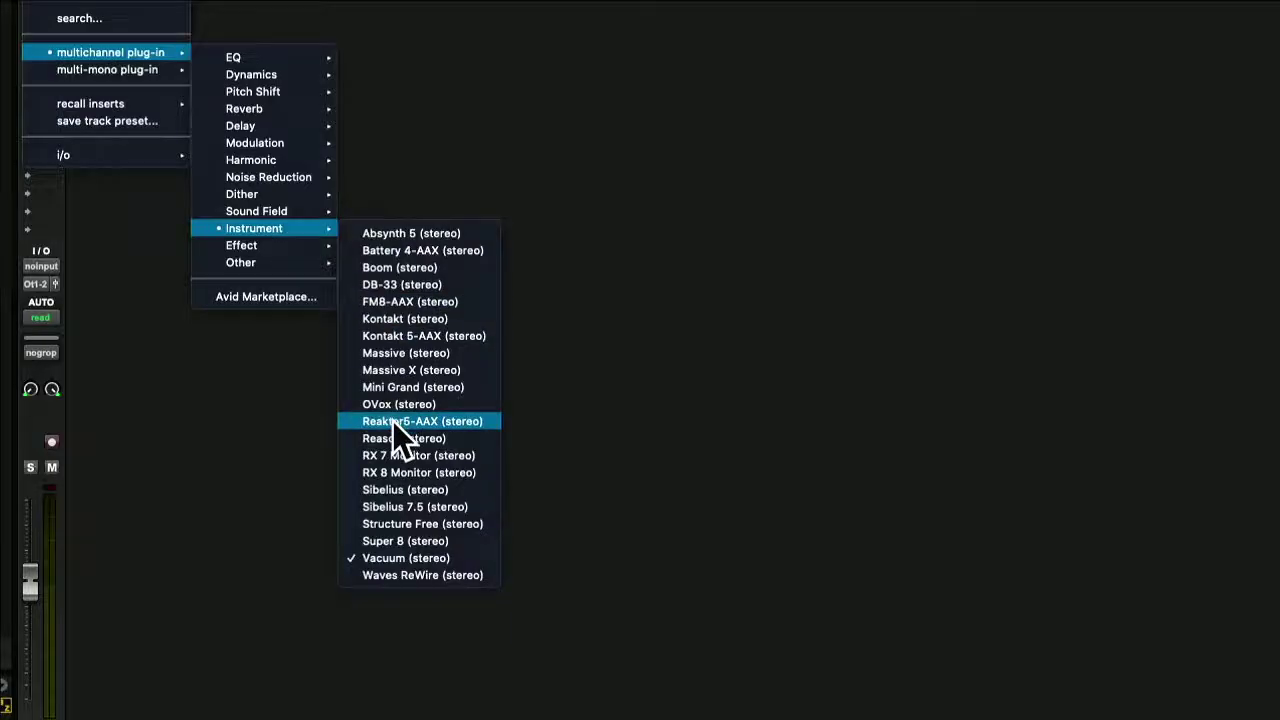
pyautogui.click(447, 558)
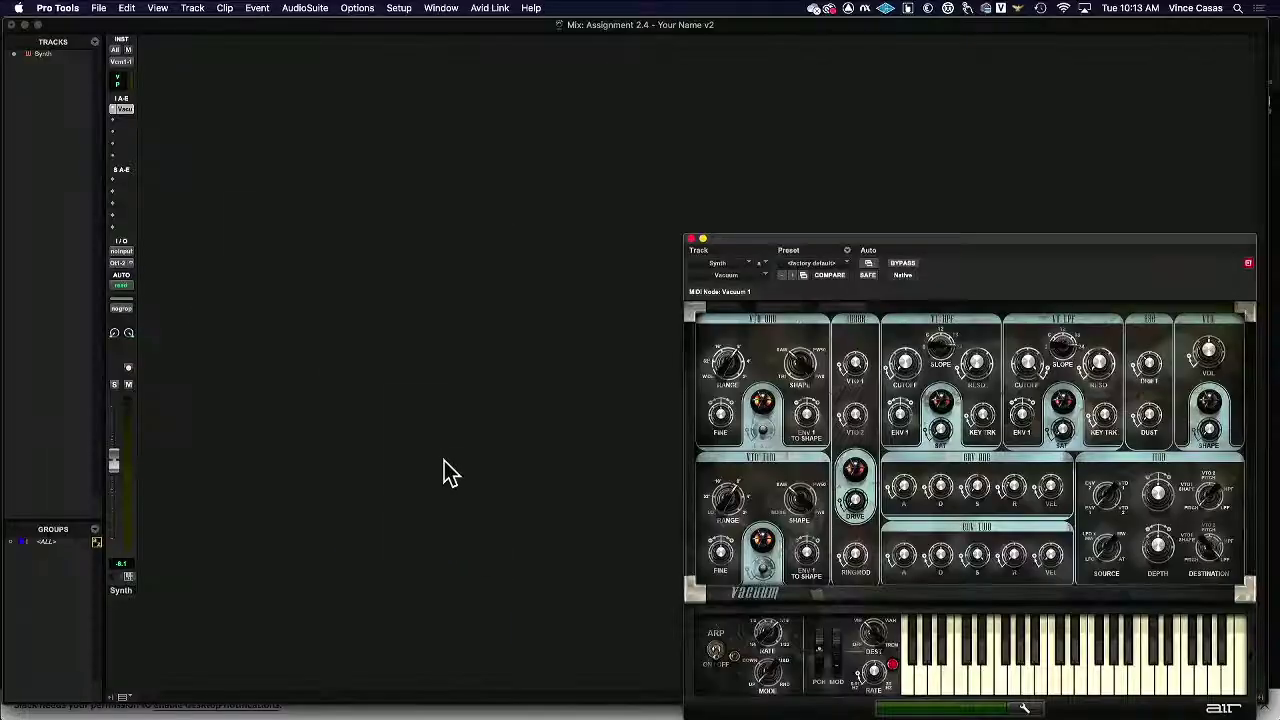
pyautogui.press('super+equal')
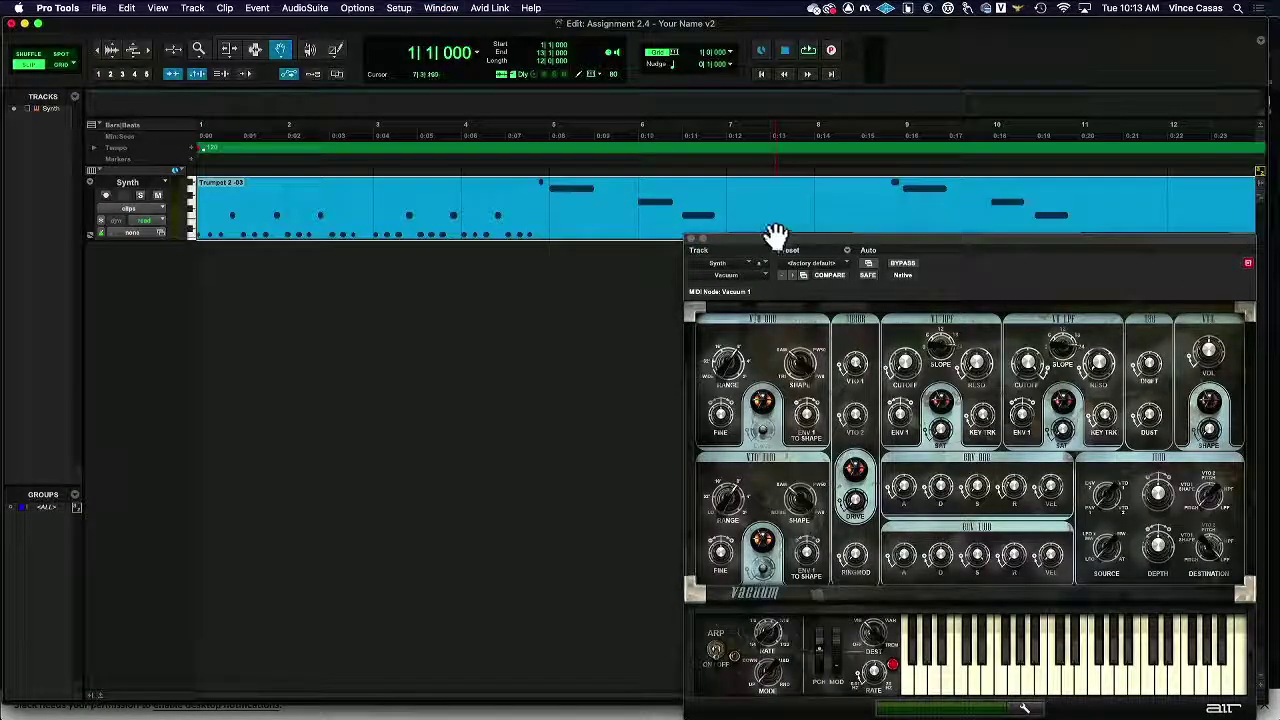
pyautogui.click(690, 239)
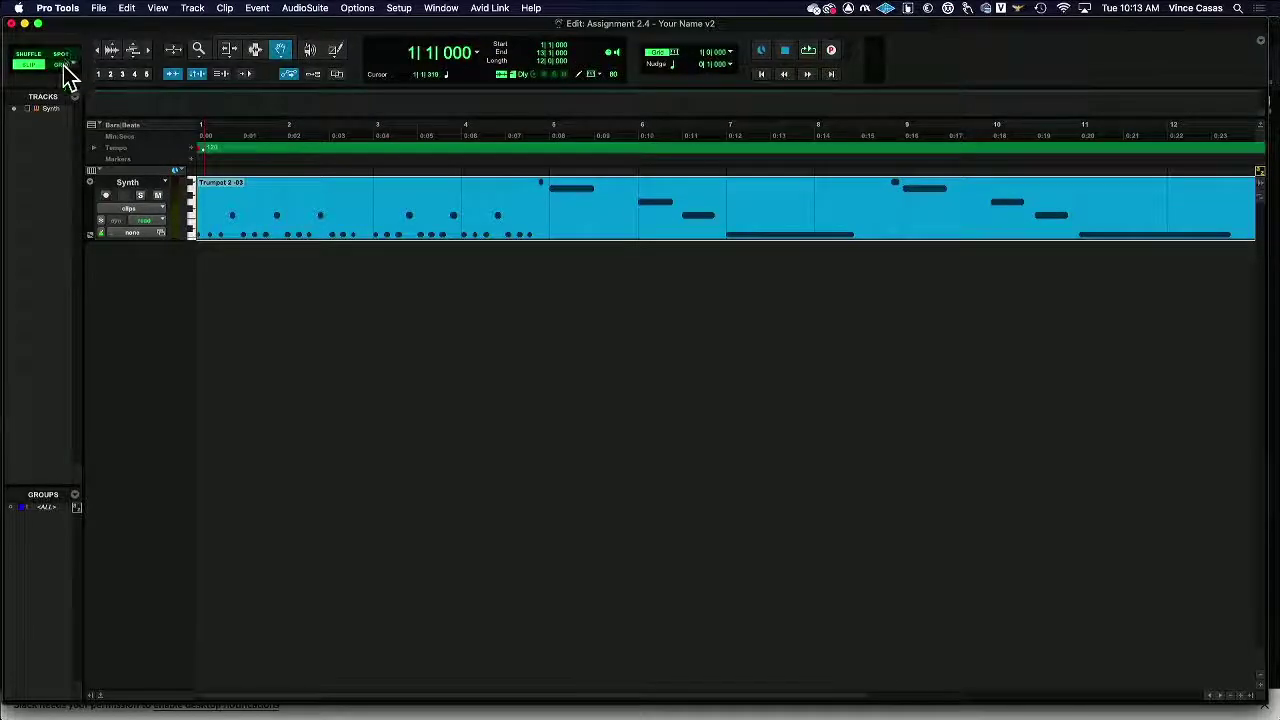
# Move the Trumpet 2 clip in Spot mode to start at 20|1|000 and fit the whole session in view.
pyautogui.click(61, 55)
pyautogui.click(327, 210)
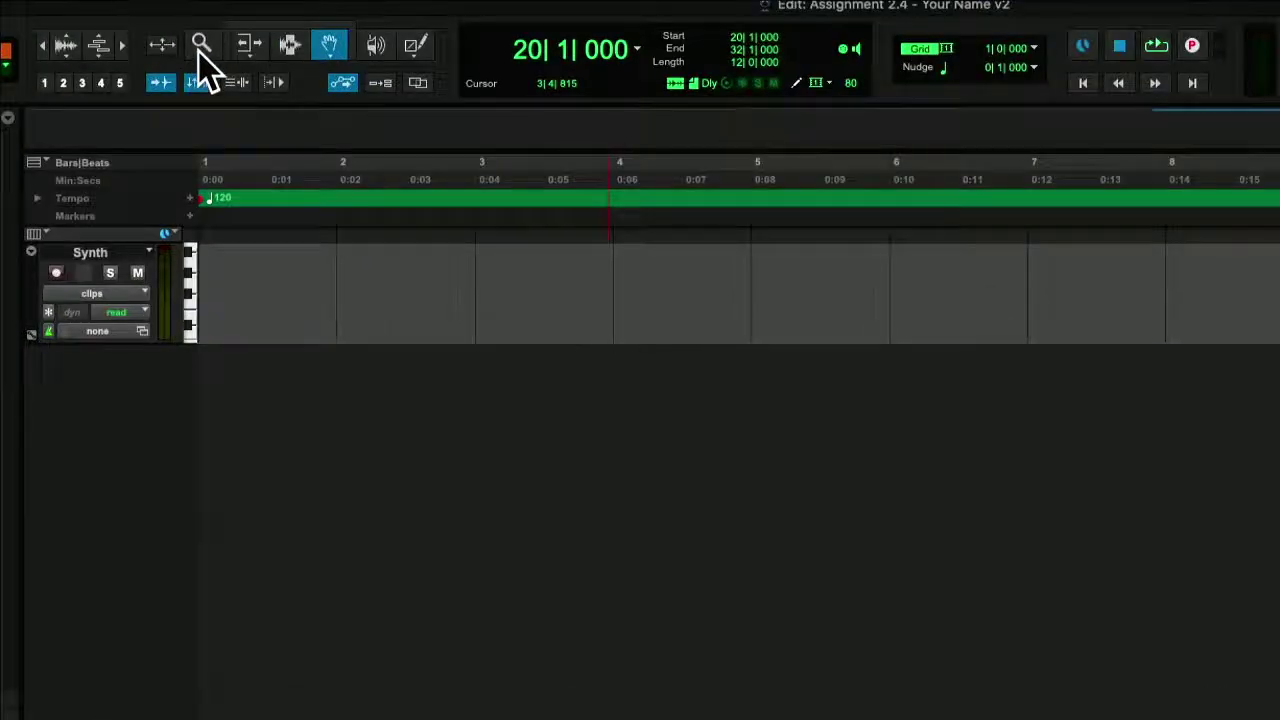
pyautogui.doubleClick(199, 52)
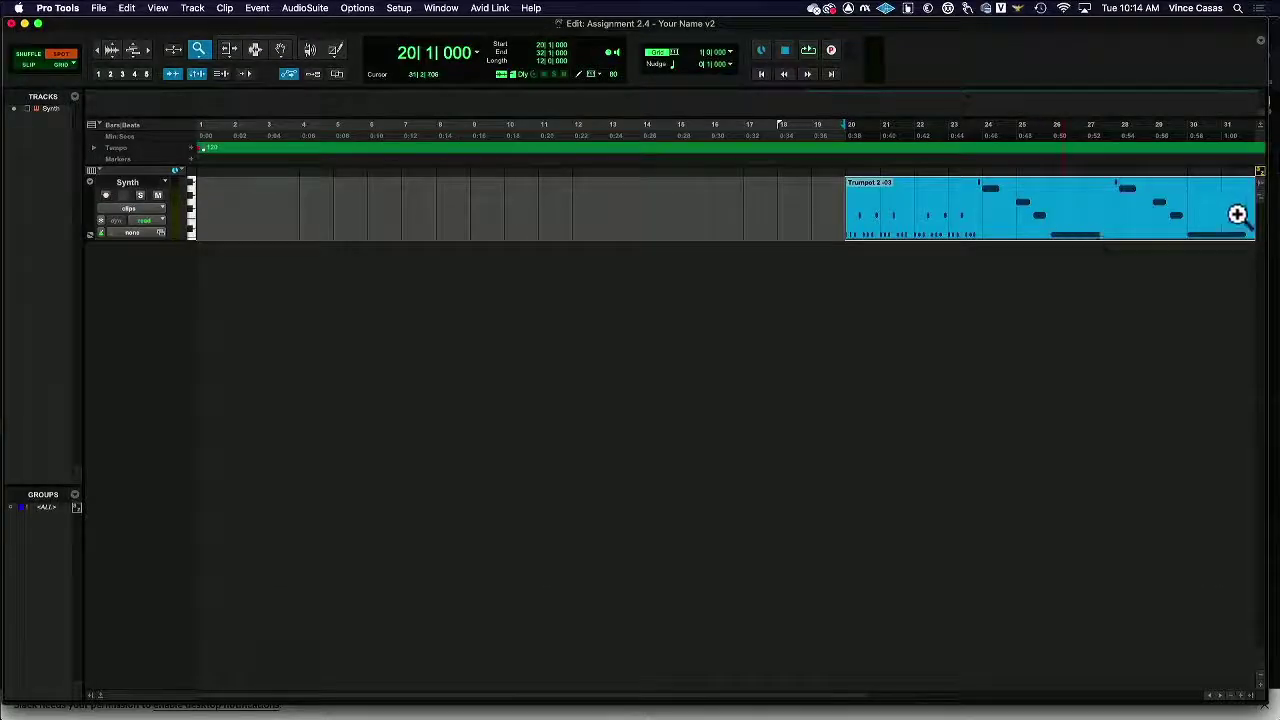
# Move the Trumpet 2 clip freely in Slip mode with the Grabber to start at about 7|4|863.
pyautogui.click(280, 50)
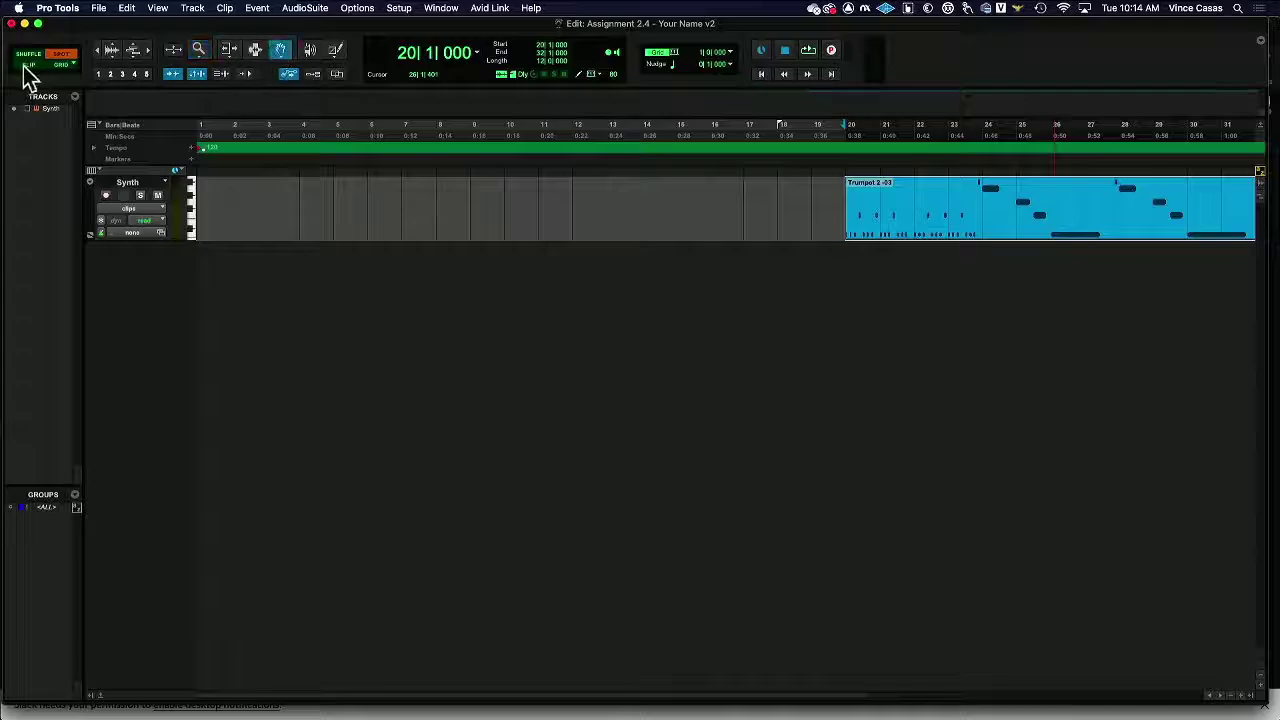
pyautogui.click(29, 65)
pyautogui.moveTo(1020, 211); pyautogui.dragTo(609, 220)
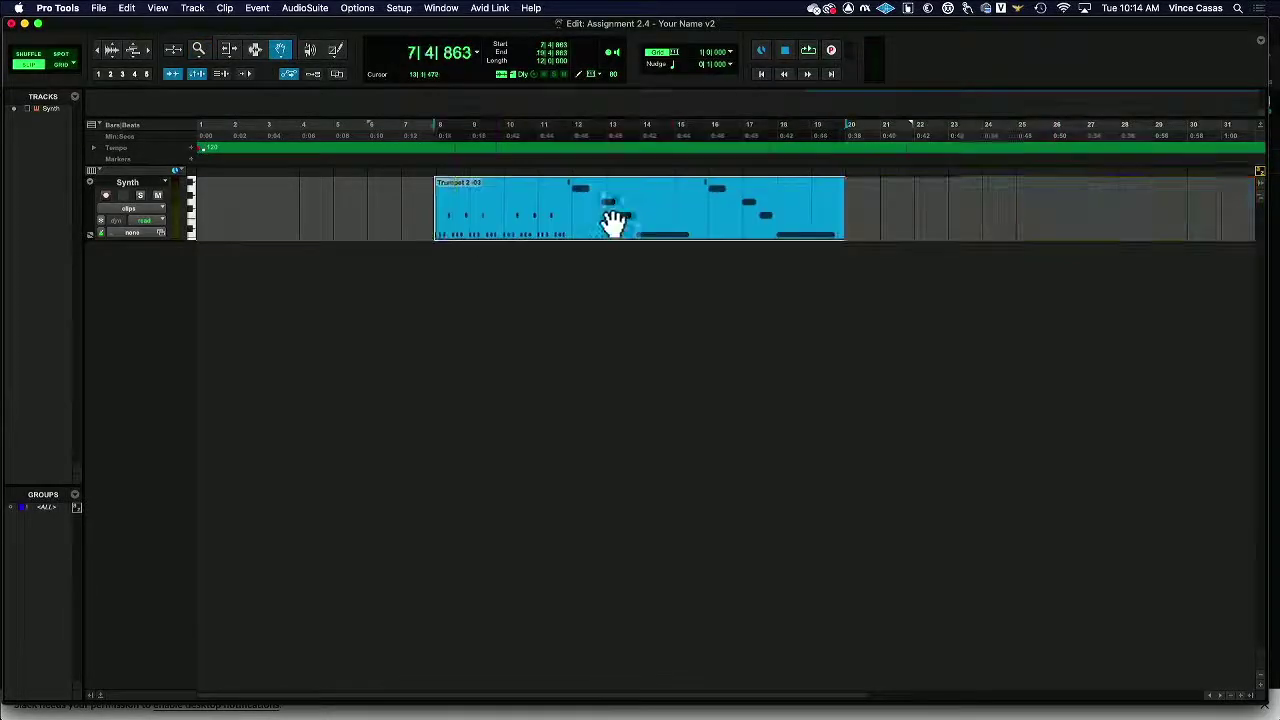
# Move the Trumpet 2 clip in Grid mode, first to 8|1|000 and on to 6|1|000.
pyautogui.click(34, 57)
pyautogui.moveTo(551, 217)
pyautogui.mouseDown()
pyautogui.moveTo(520, 214)
pyautogui.moveTo(571, 217)
pyautogui.moveTo(554, 217)
pyautogui.mouseUp()
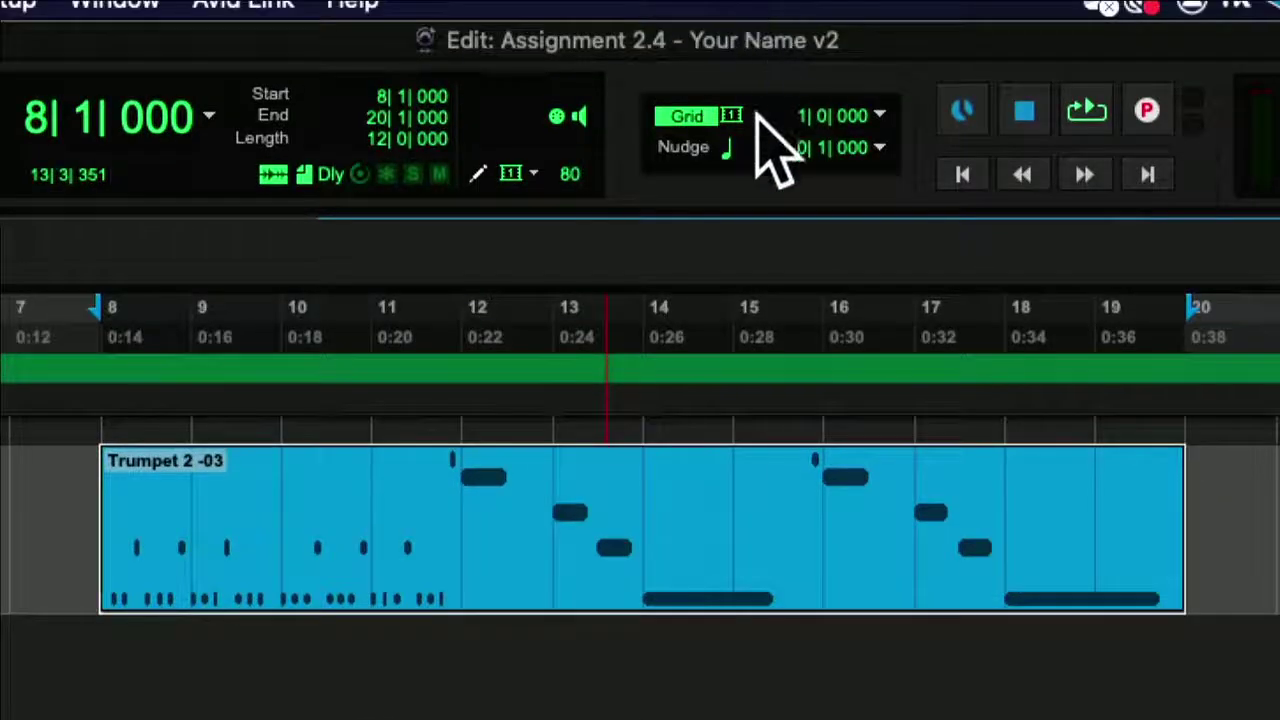
pyautogui.click(775, 104)
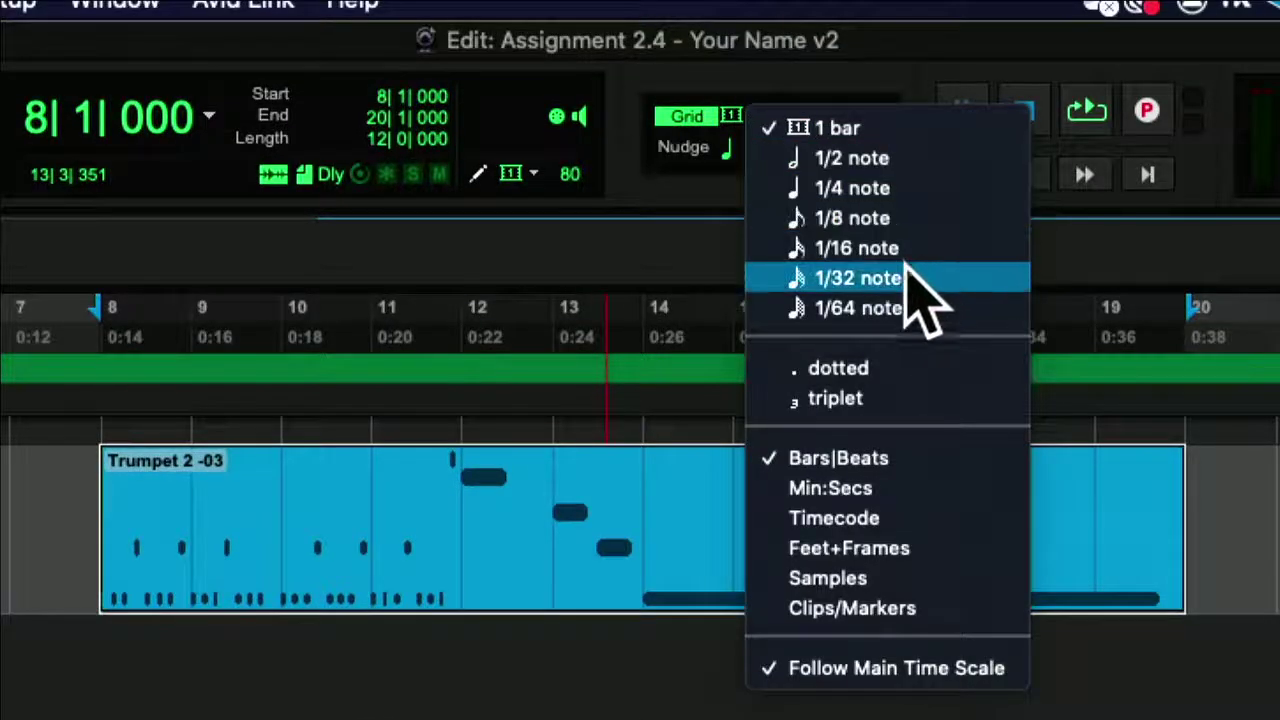
pyautogui.click(594, 500)
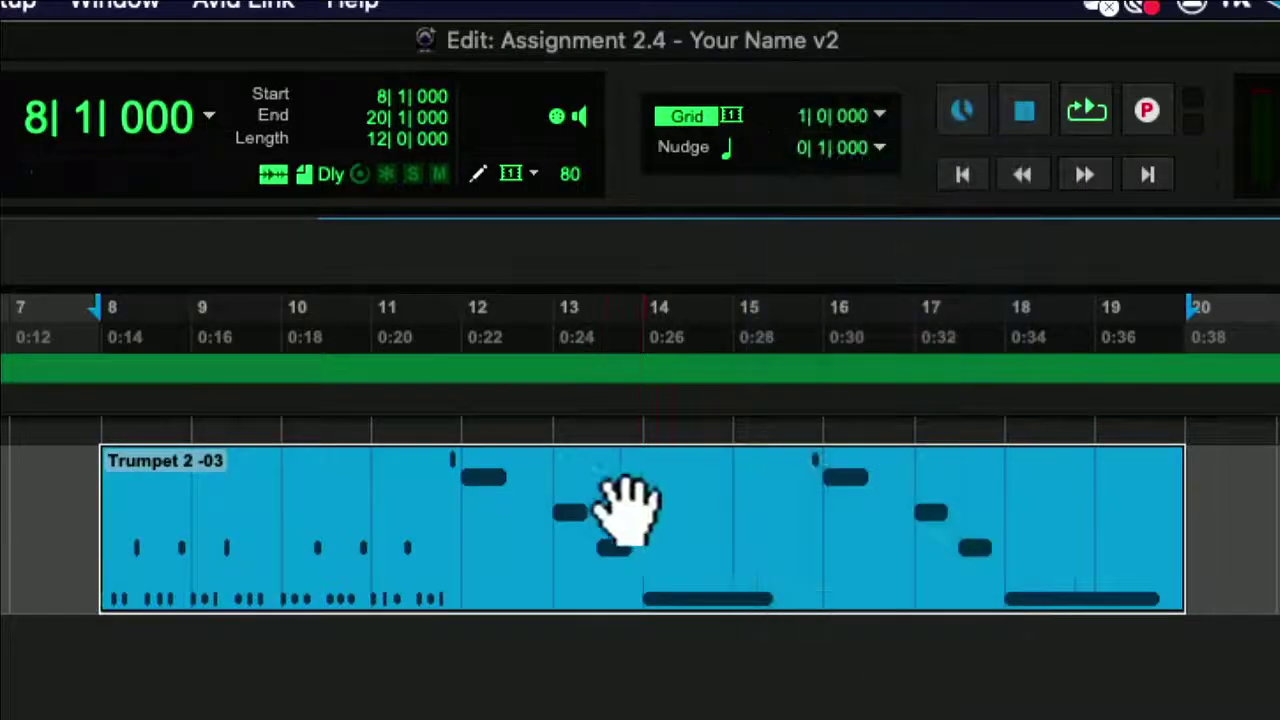
pyautogui.moveTo(628, 510); pyautogui.dragTo(571, 509)
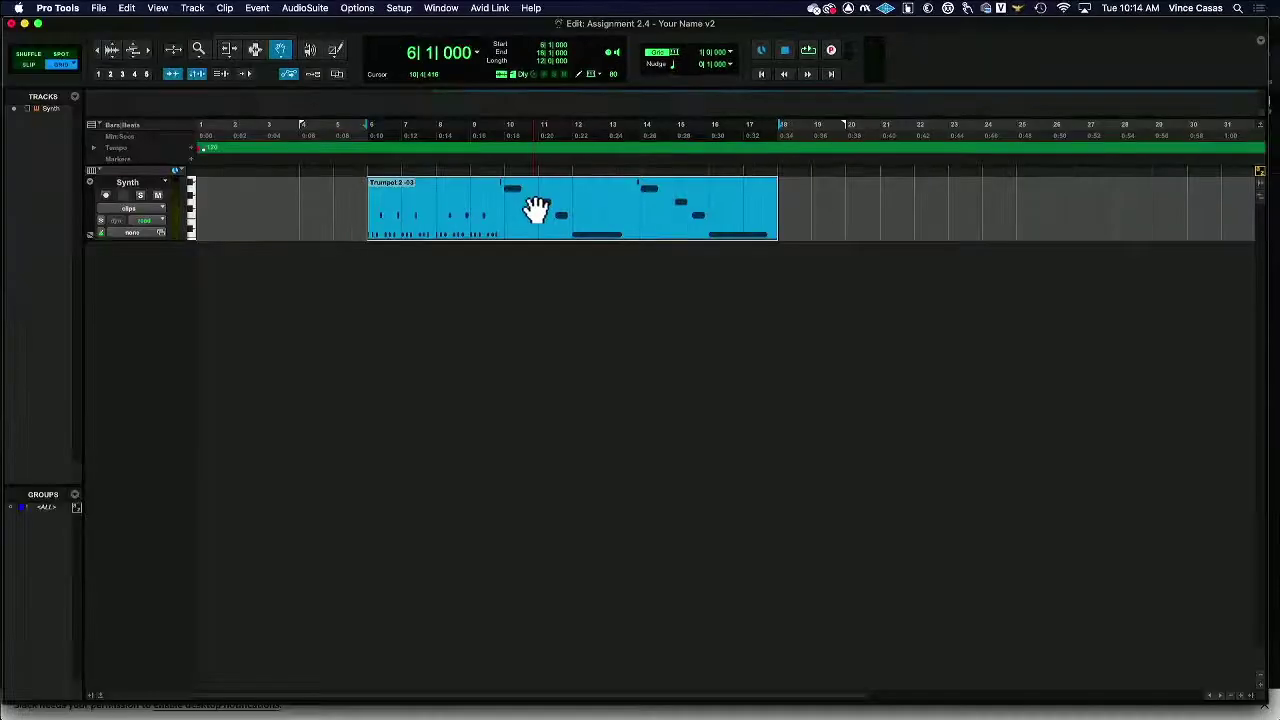
# Move the Trumpet 2 clip in Shuffle mode to the session start at 1|1|000.
pyautogui.click(30, 55)
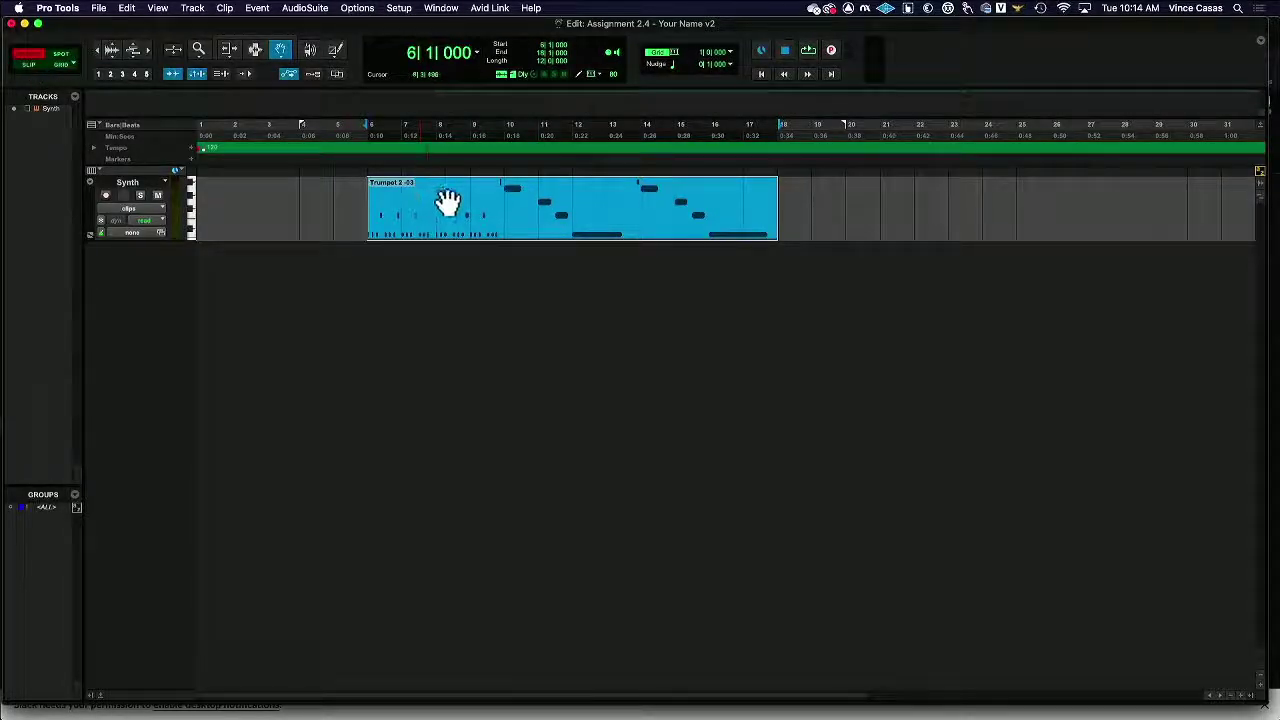
pyautogui.moveTo(447, 201); pyautogui.dragTo(257, 200)
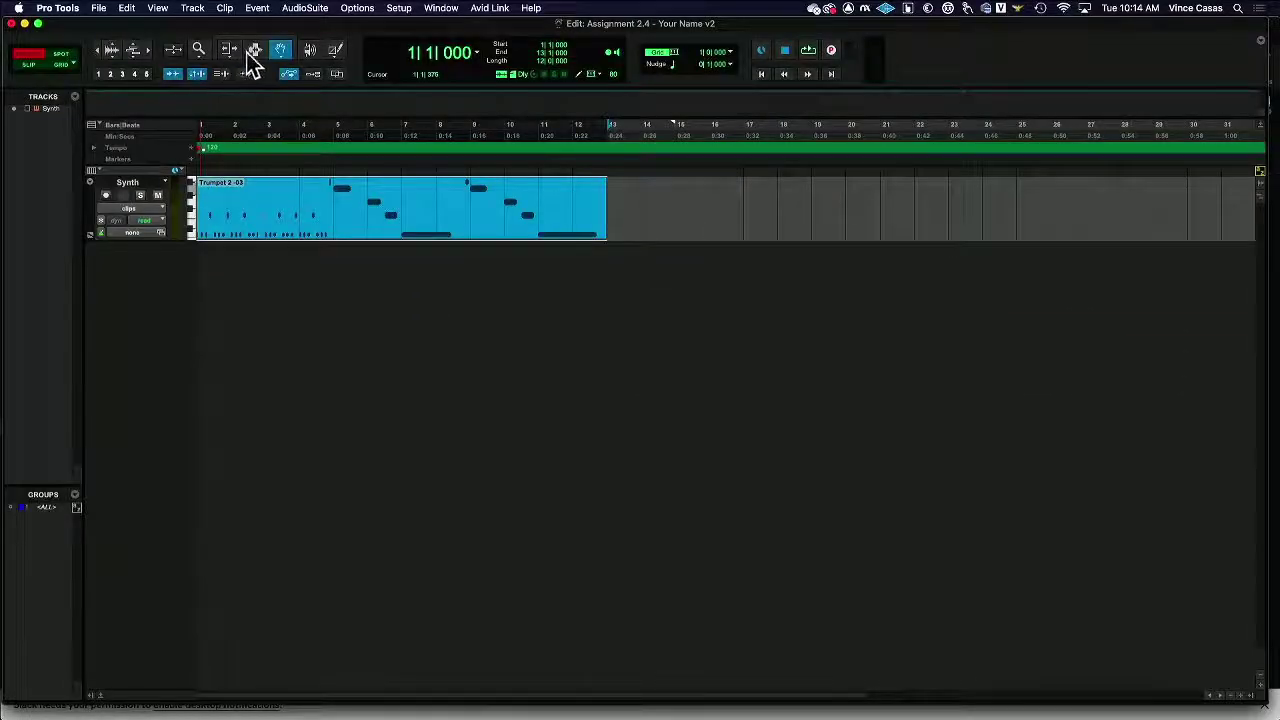
# Combine Grid with Shuffle mode and delete the range from 3|1|000 to 5|1|000 of the Trumpet 2 clip.
pyautogui.moveTo(270, 205); pyautogui.dragTo(322, 206)
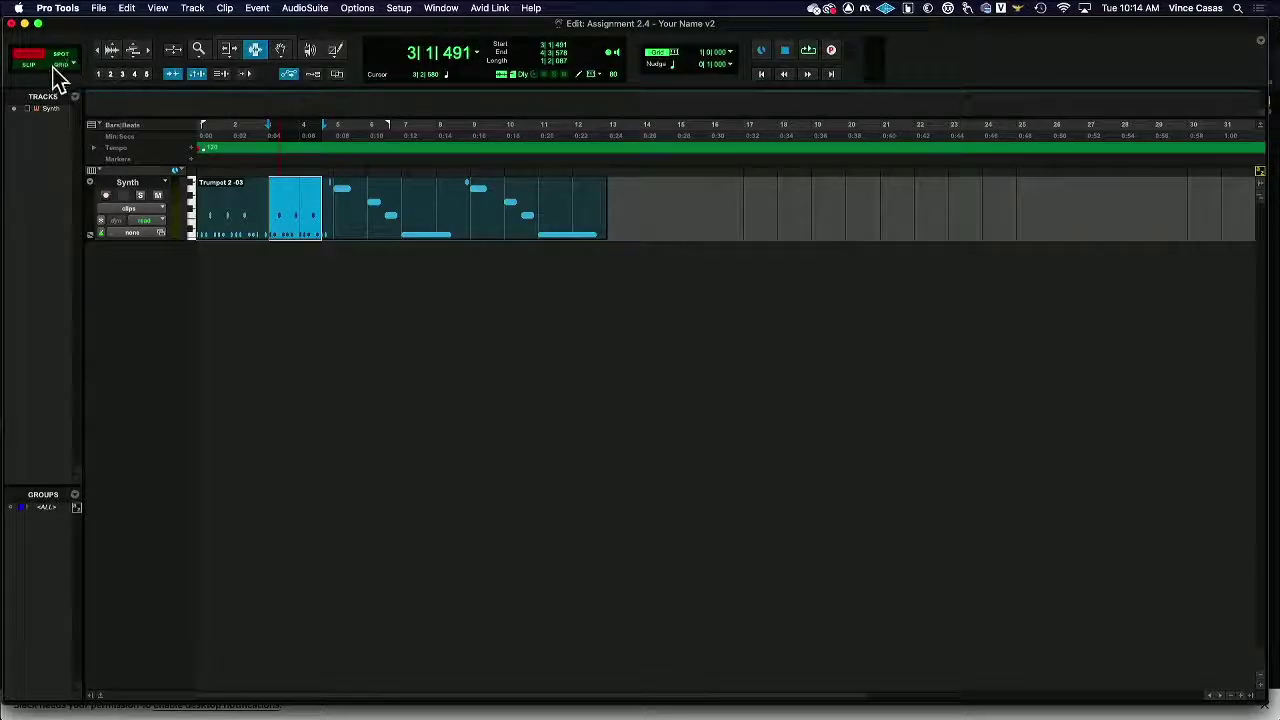
pyautogui.click(60, 65)
pyautogui.moveTo(267, 203); pyautogui.dragTo(340, 201)
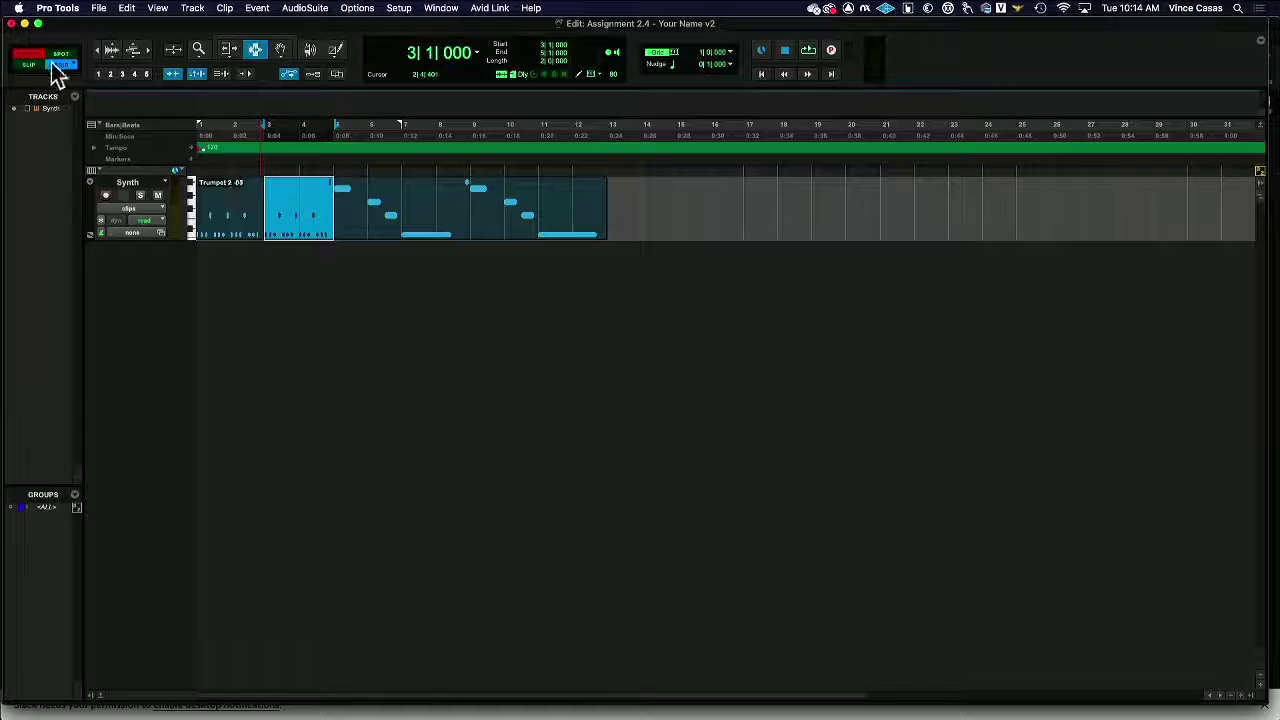
pyautogui.moveTo(274, 192); pyautogui.dragTo(331, 203)
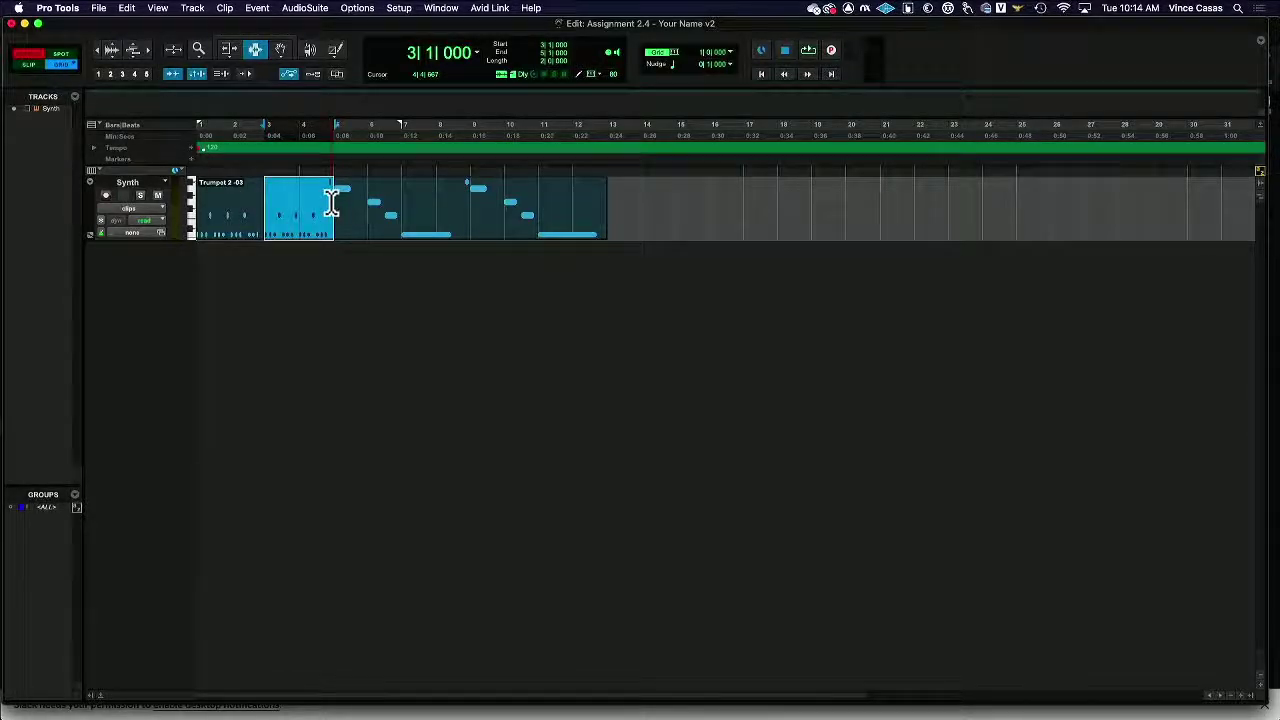
pyautogui.press('Delete')
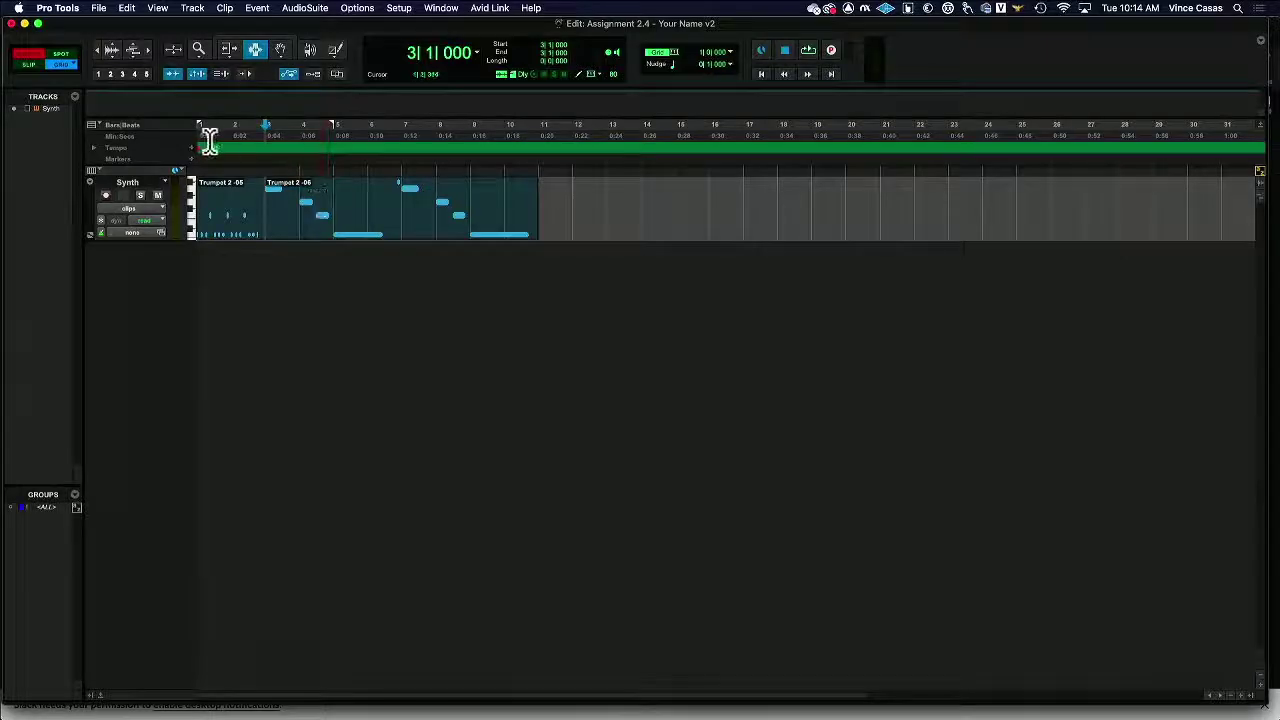
# Undo the range deletion, switch to Shuffle mode without Grid, and place the edit cursor in bar 2 of the clip.
pyautogui.press('super+z')
pyautogui.click(28, 58)
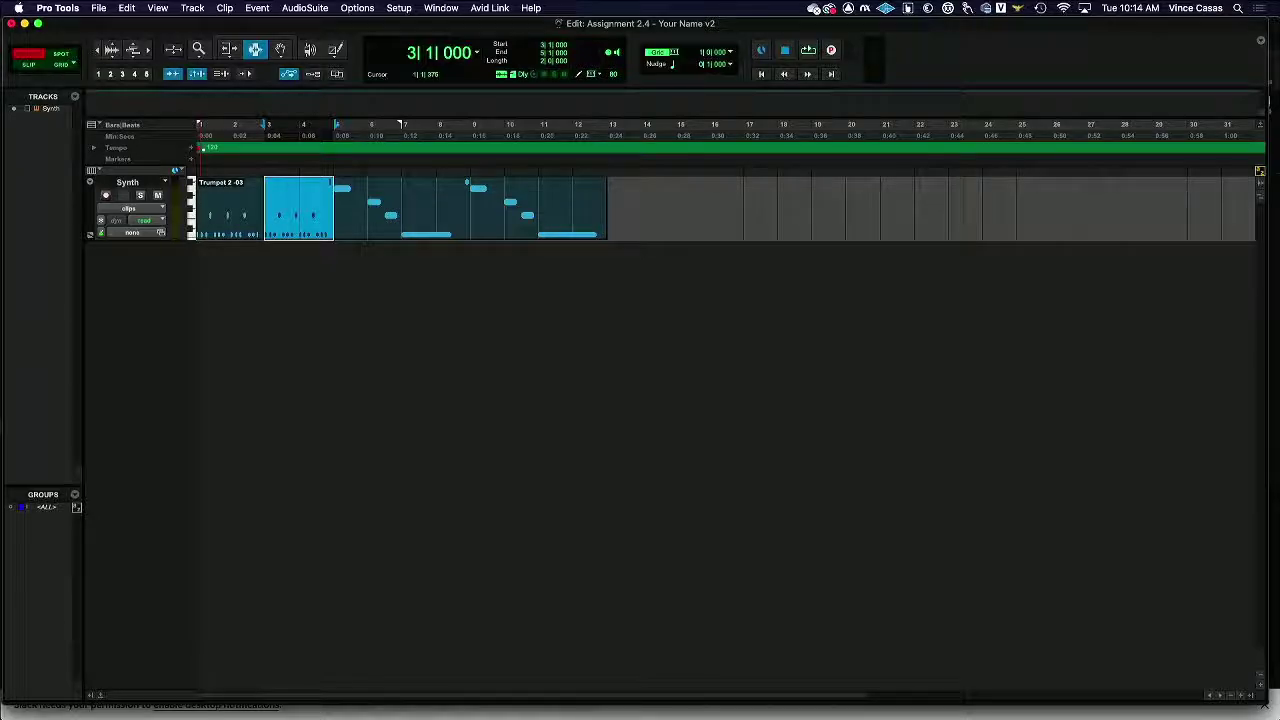
pyautogui.click(228, 215)
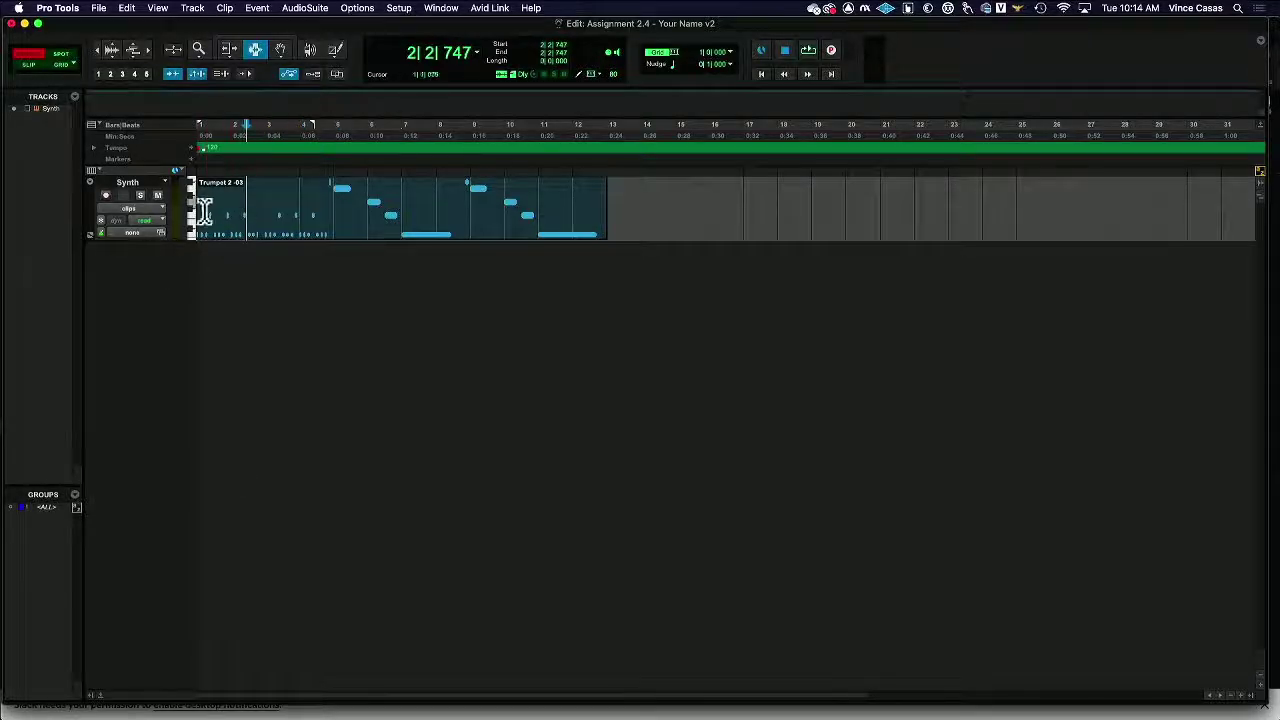
# Duplicate the Synth track three times with its playlists, automation, inserts, sends and group assignments, inserted after the last selected track.
pyautogui.click(140, 184)
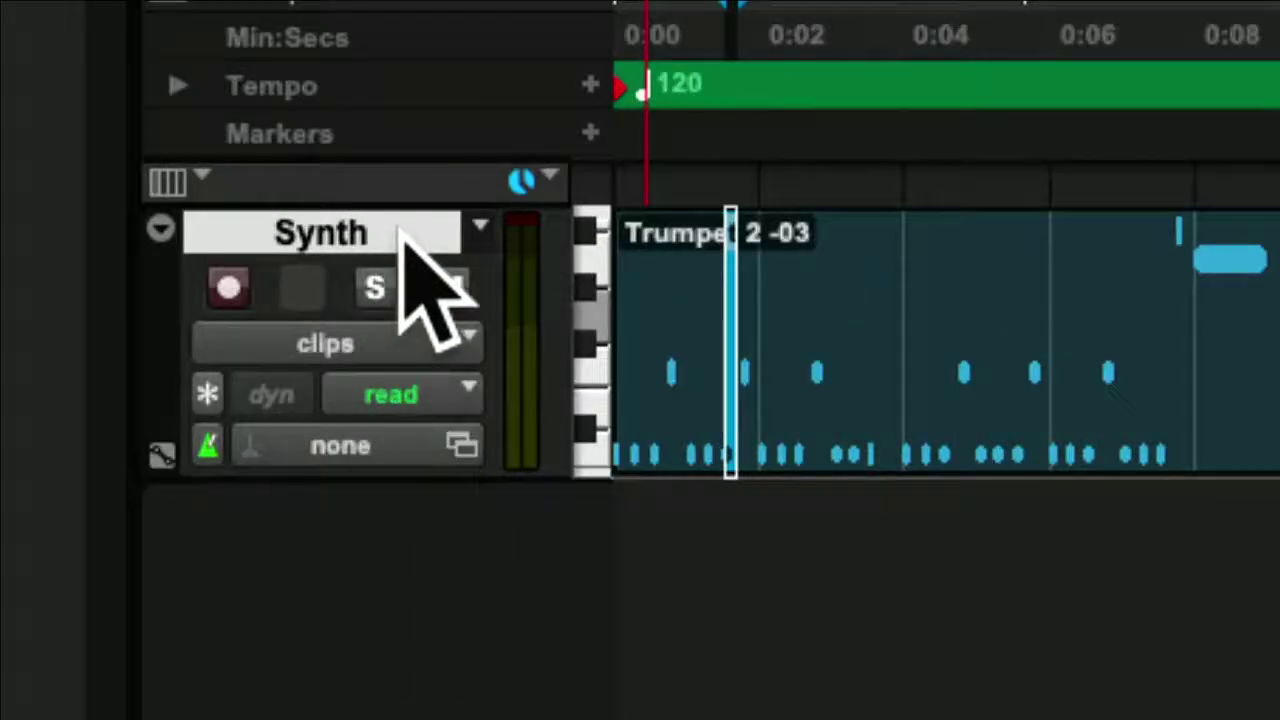
pyautogui.rightClick(401, 229)
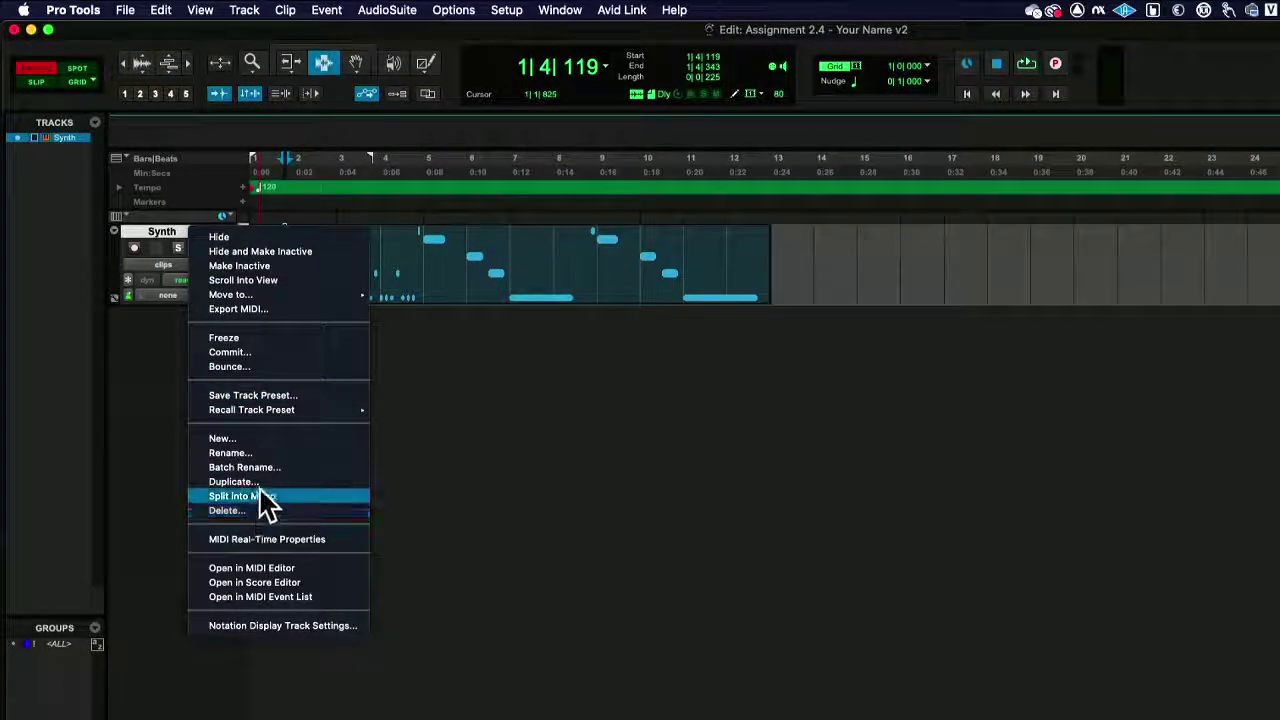
pyautogui.click(276, 484)
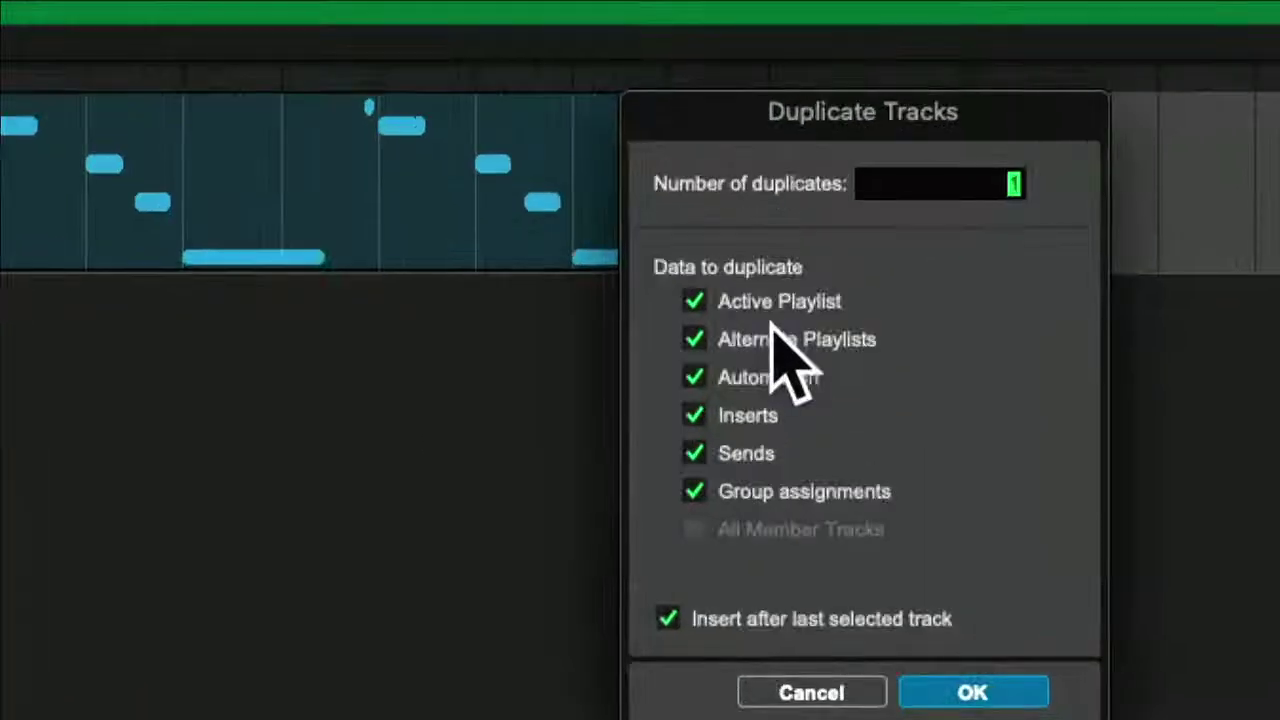
pyautogui.write('3')
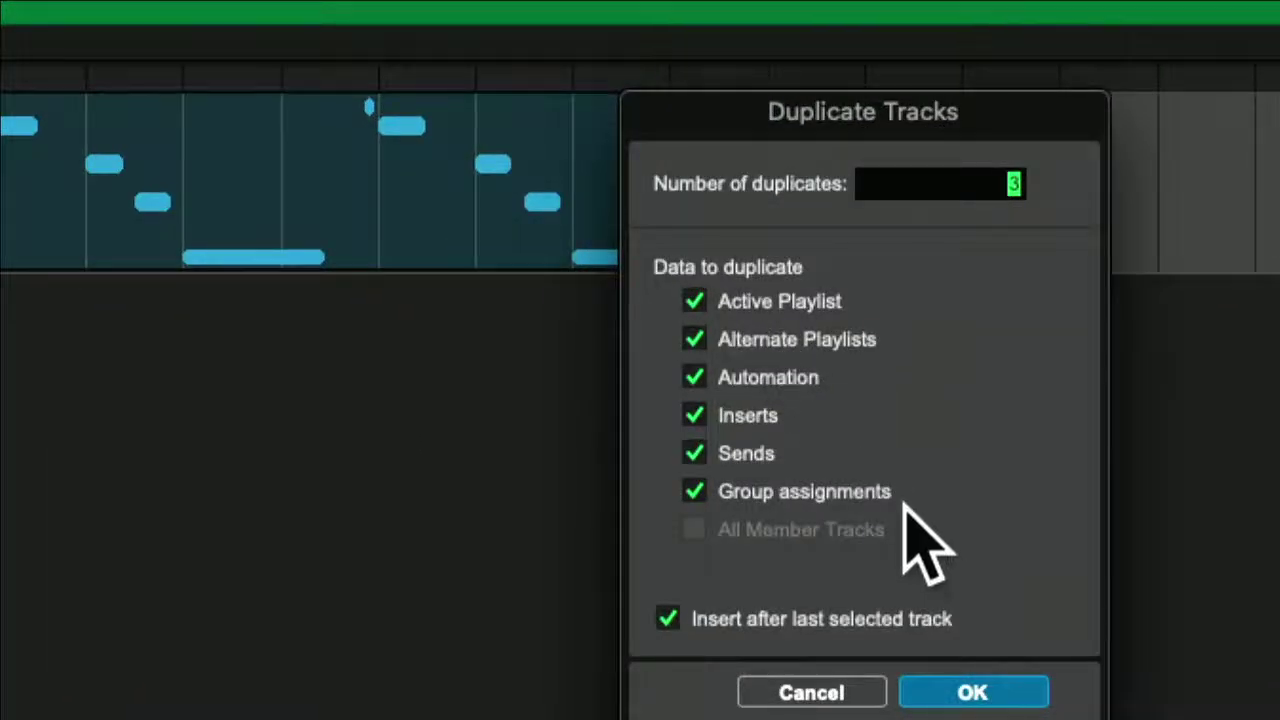
pyautogui.click(1000, 697)
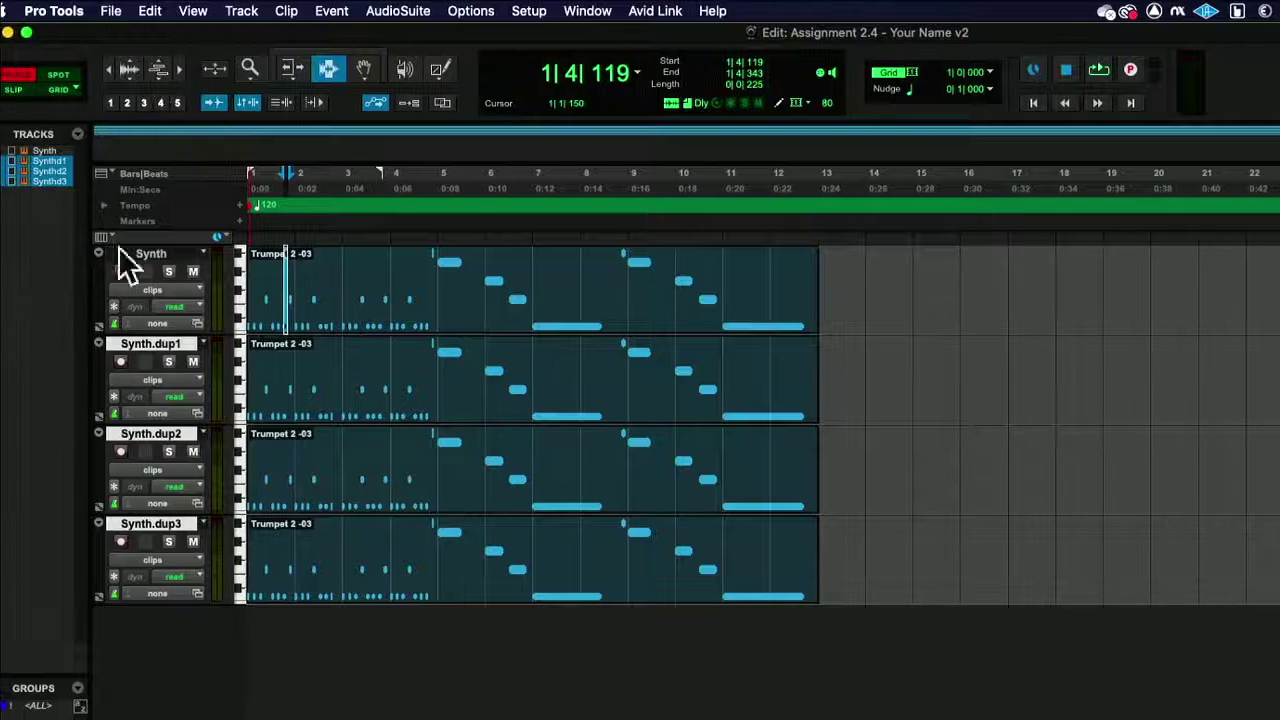
# Select the whole clip on the original Synth track and move it in Slip mode to start at about 3|1|041.
pyautogui.doubleClick(334, 306)
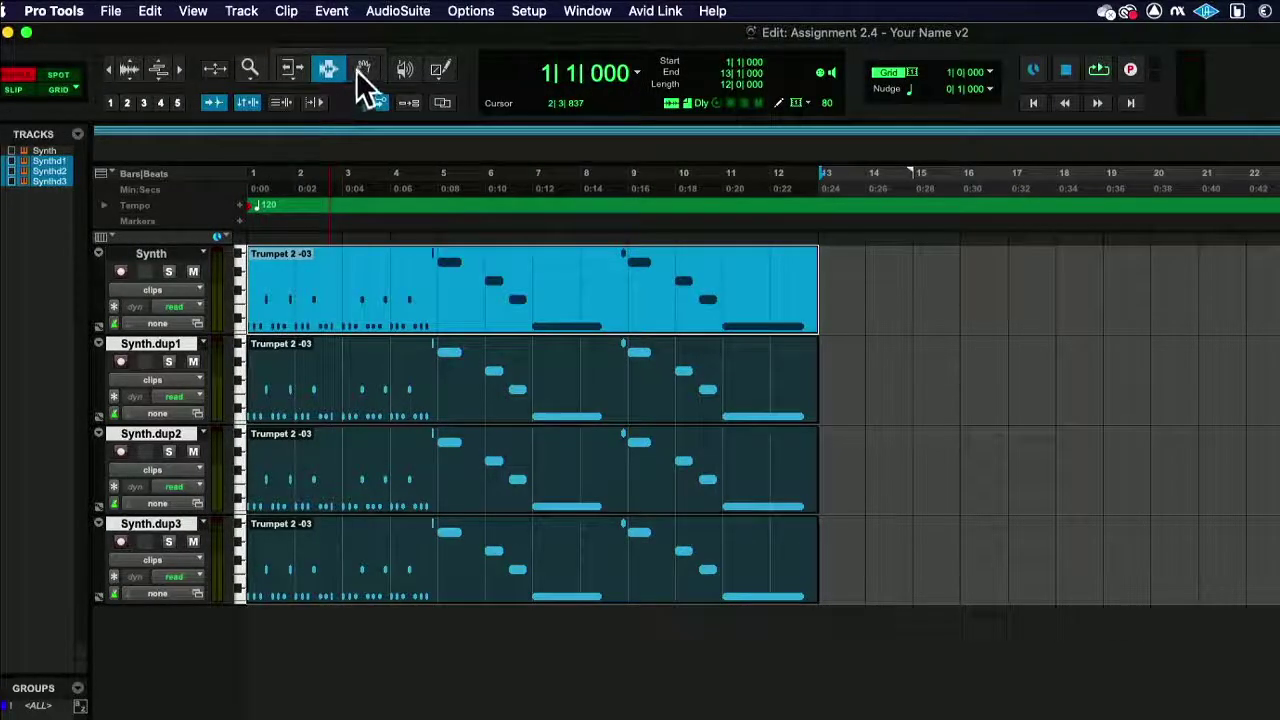
pyautogui.click(360, 70)
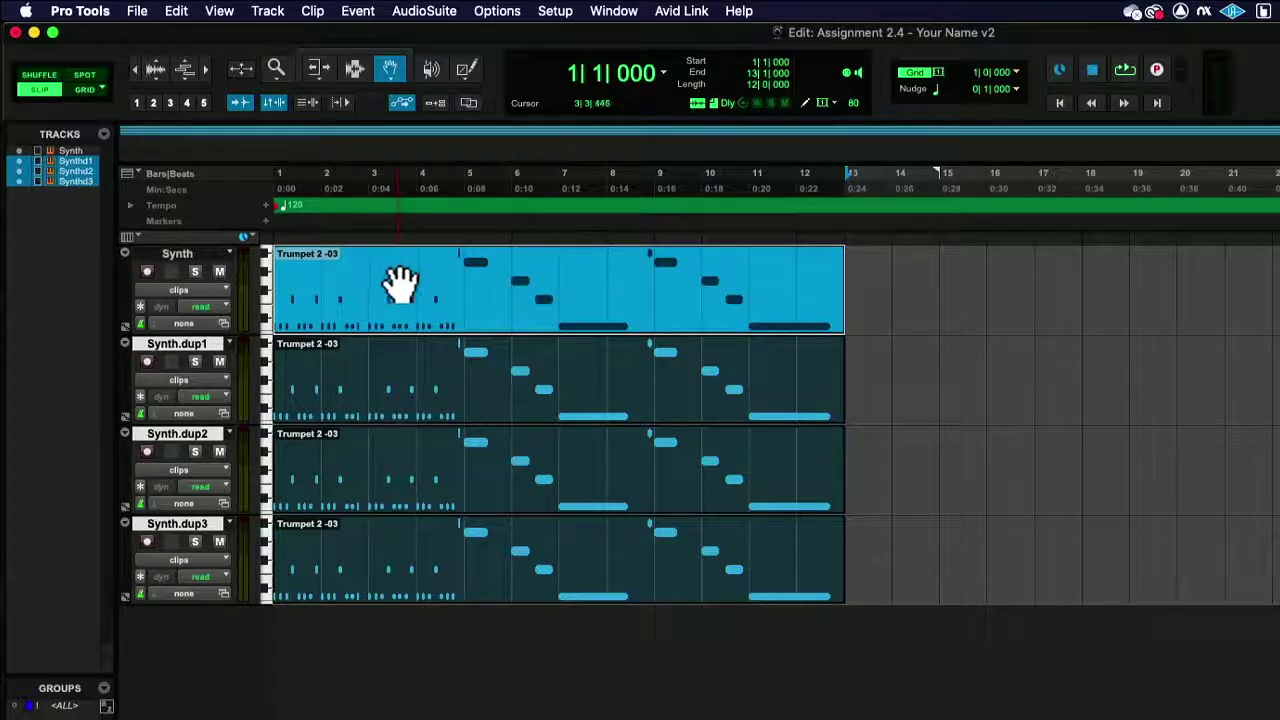
pyautogui.moveTo(400, 283); pyautogui.dragTo(493, 289)
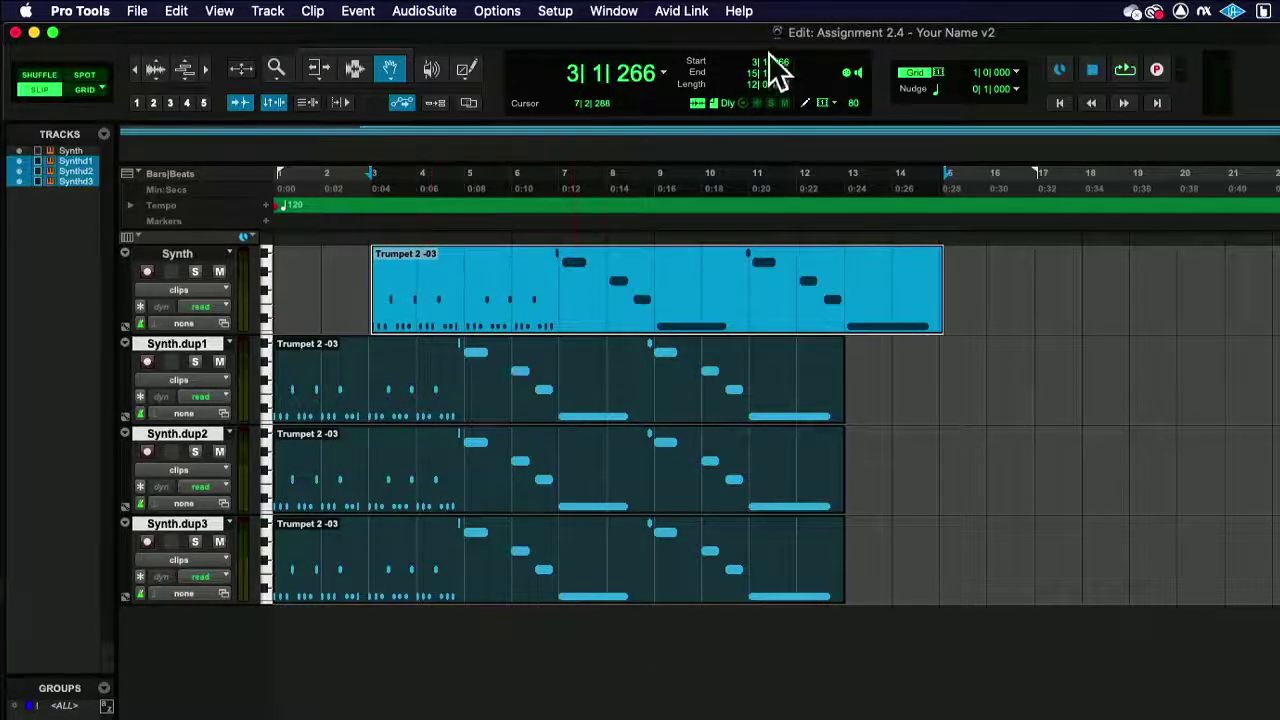
pyautogui.moveTo(614, 277)
pyautogui.mouseDown()
pyautogui.moveTo(609, 286)
pyautogui.moveTo(614, 277)
pyautogui.mouseUp()
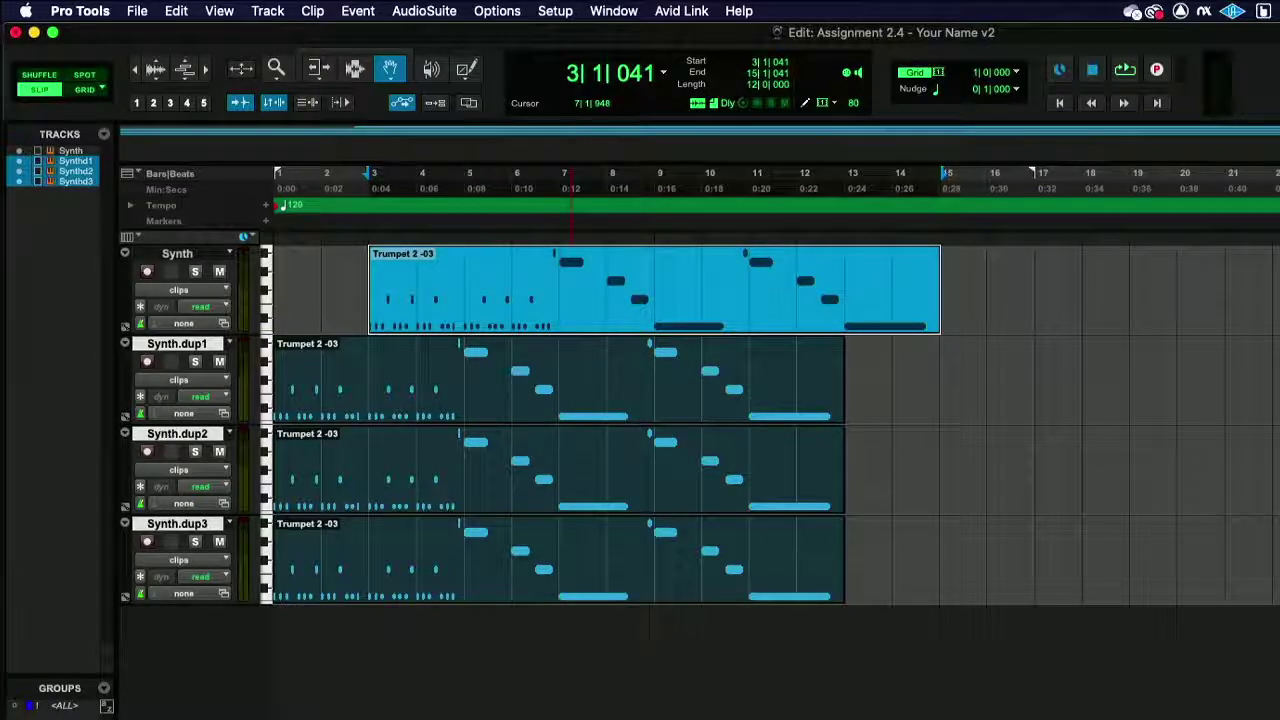
# Return to the session start, switch to Grid mode and move the Synth.dup1 clip to start at 4|1|000.
pyautogui.press('Return')
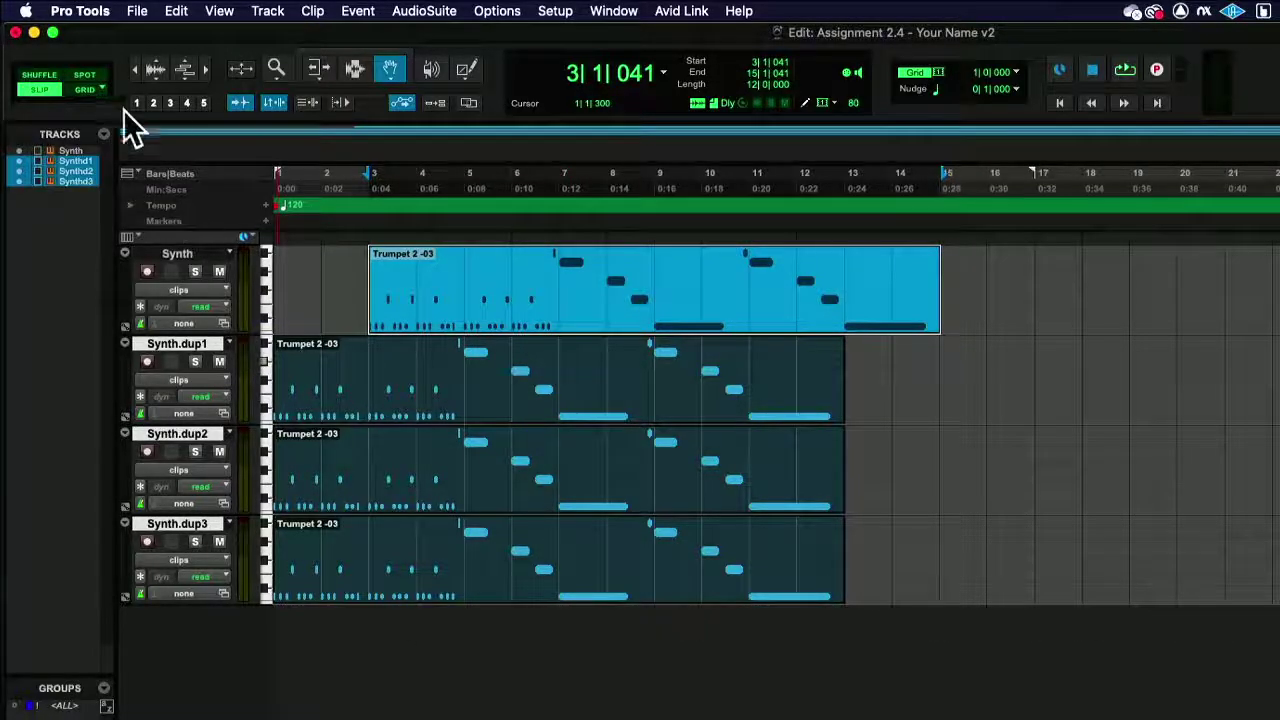
pyautogui.click(80, 89)
pyautogui.moveTo(320, 400); pyautogui.dragTo(470, 400)
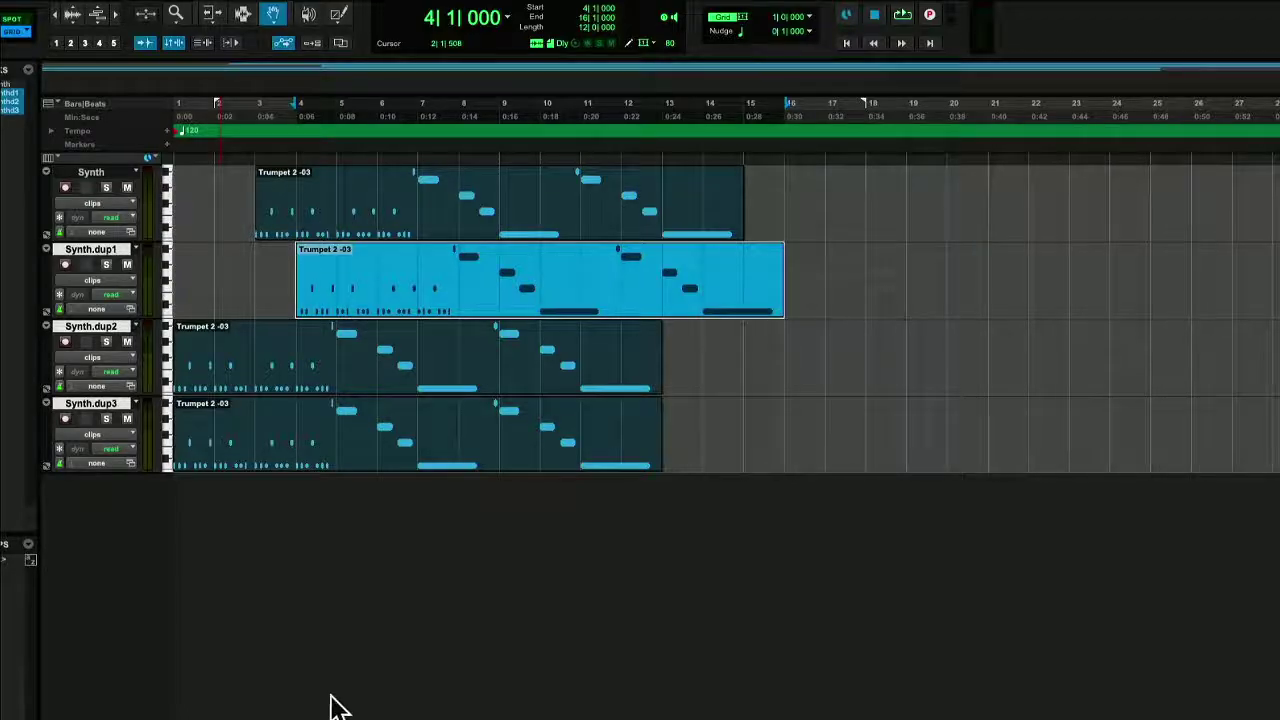
# Select the range from 5|1|000 to 6|1|000 on the Synth.dup2 track with the Selector tool.
pyautogui.click(244, 15)
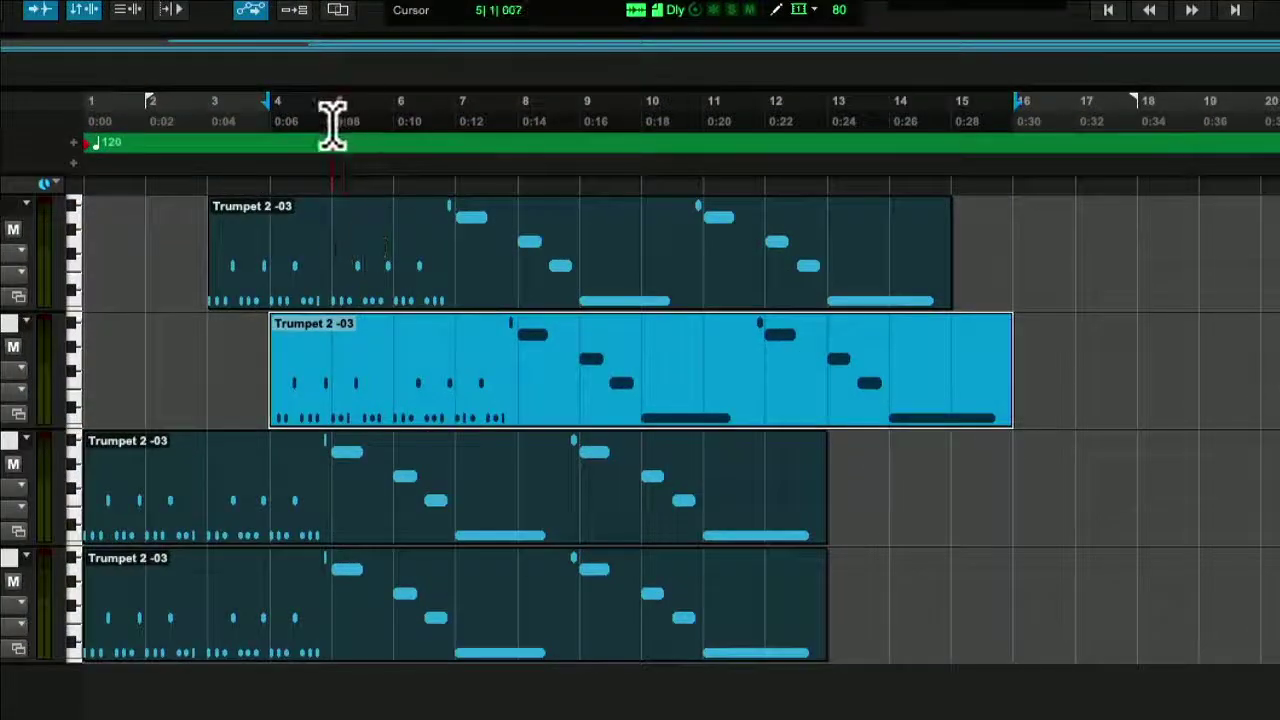
pyautogui.click(337, 500)
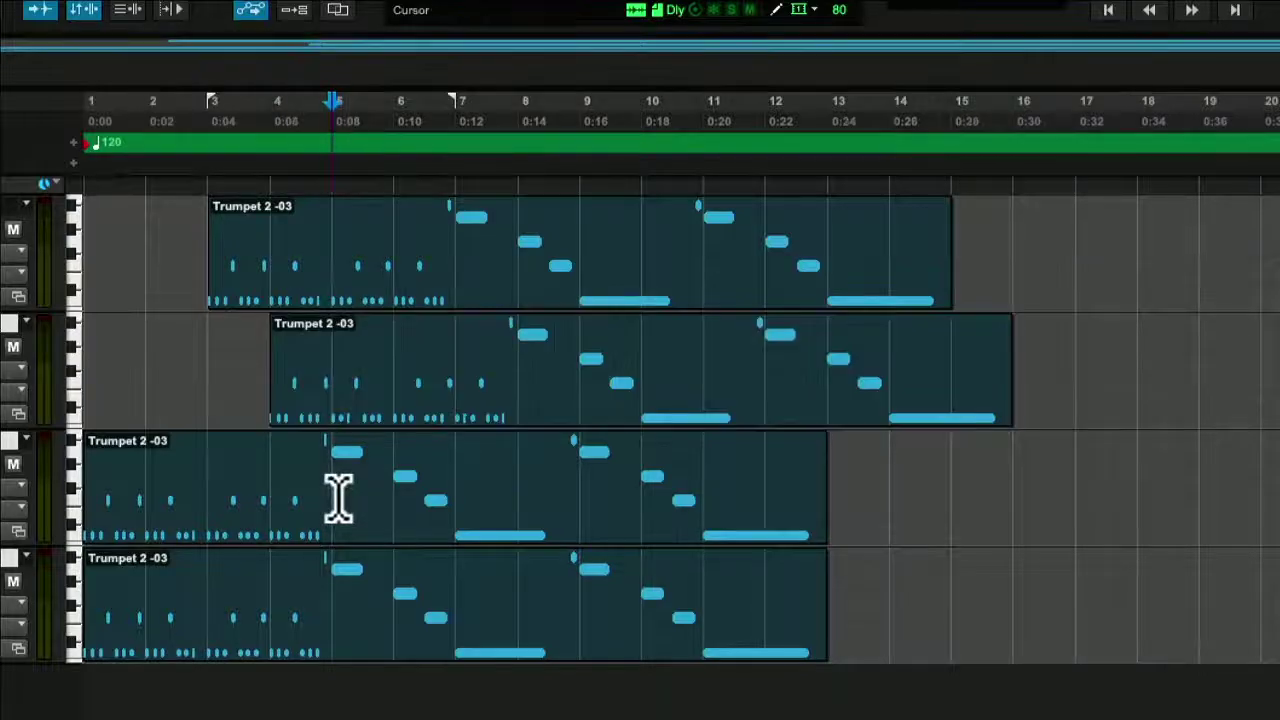
pyautogui.moveTo(343, 495); pyautogui.dragTo(420, 503)
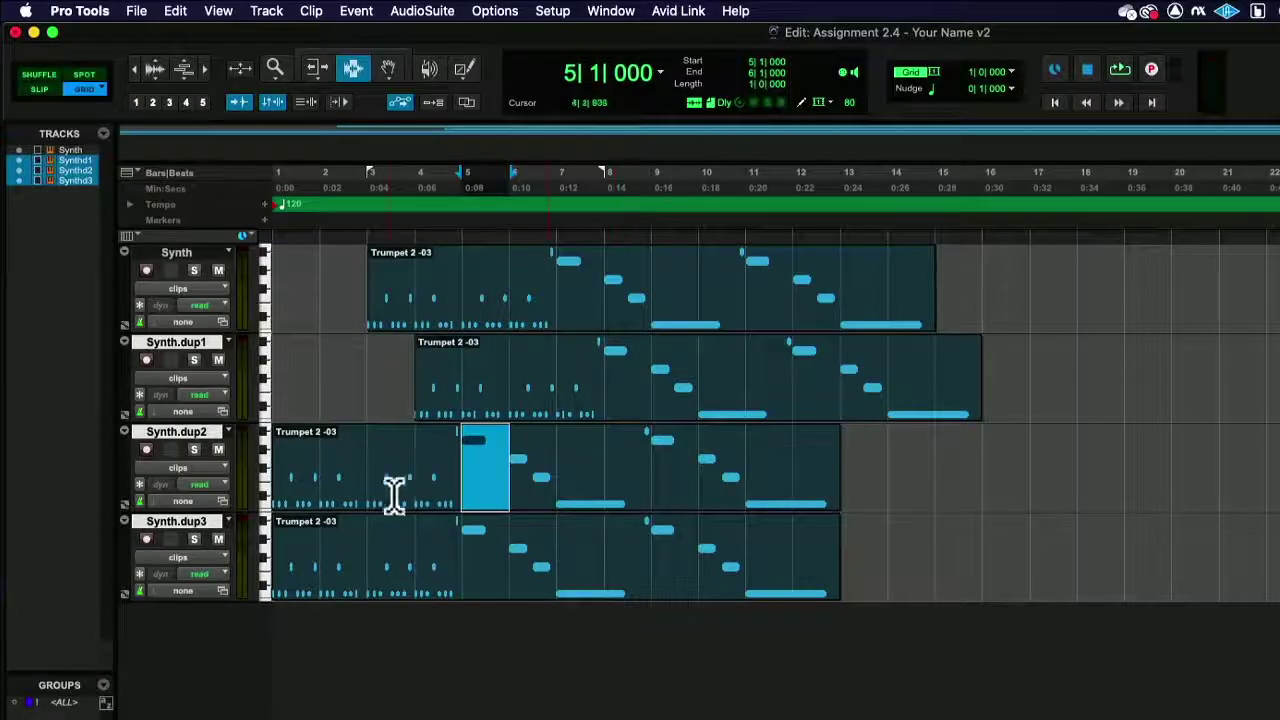
# Clear the selection with an edit cursor in the Synth.dup2 clip, then define the range numerically with start 5|1|000 and end 6|1|000.
pyautogui.click(348, 468)
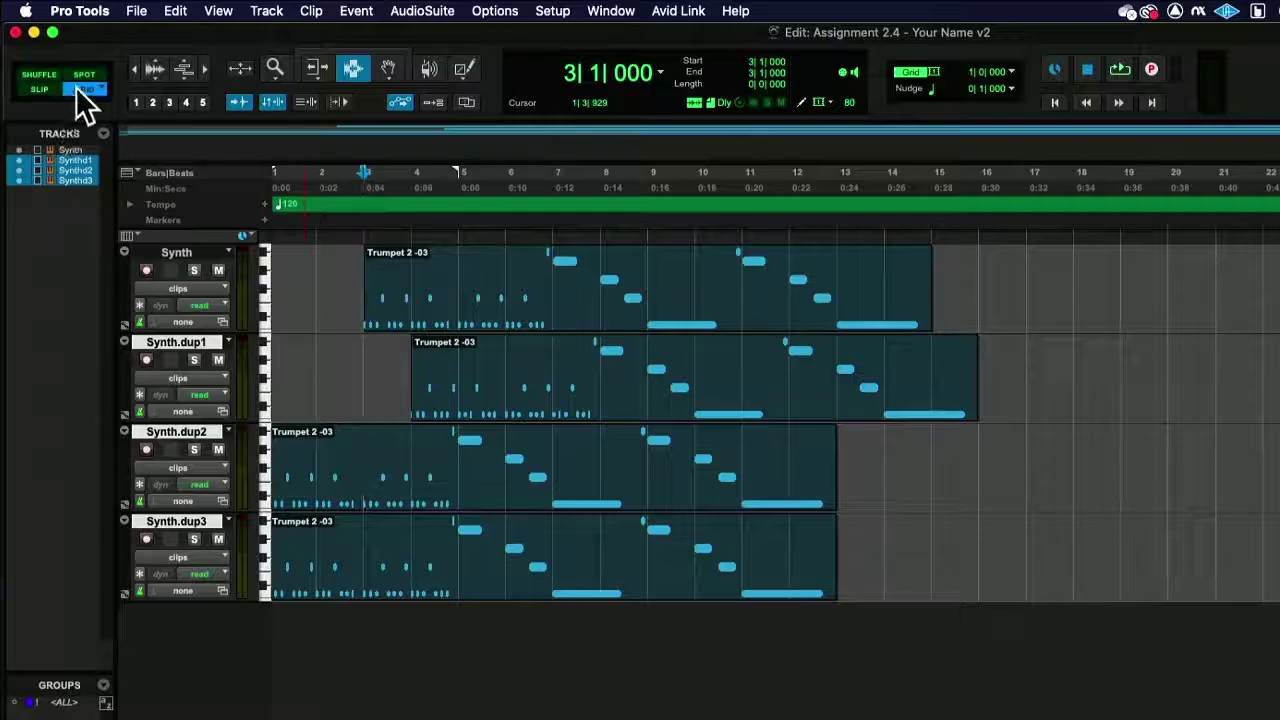
pyautogui.click(82, 88)
pyautogui.click(337, 472)
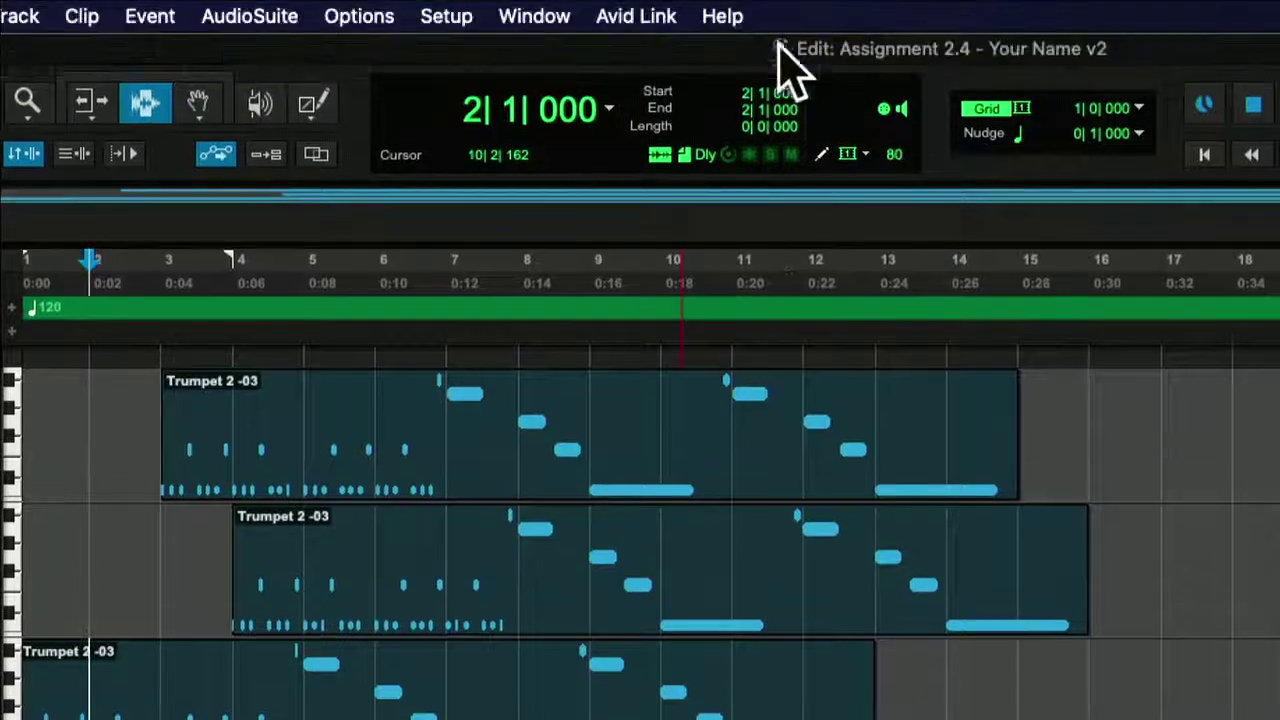
pyautogui.click(740, 93)
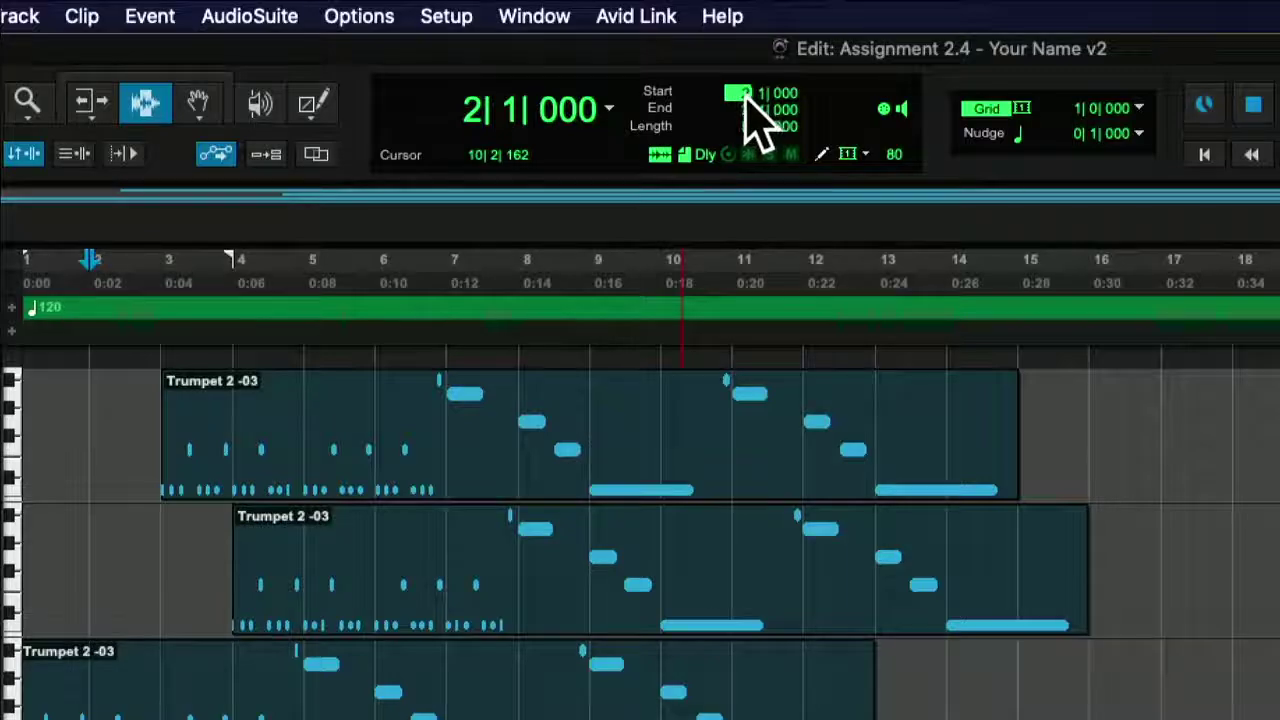
pyautogui.write('5')
pyautogui.click(762, 93)
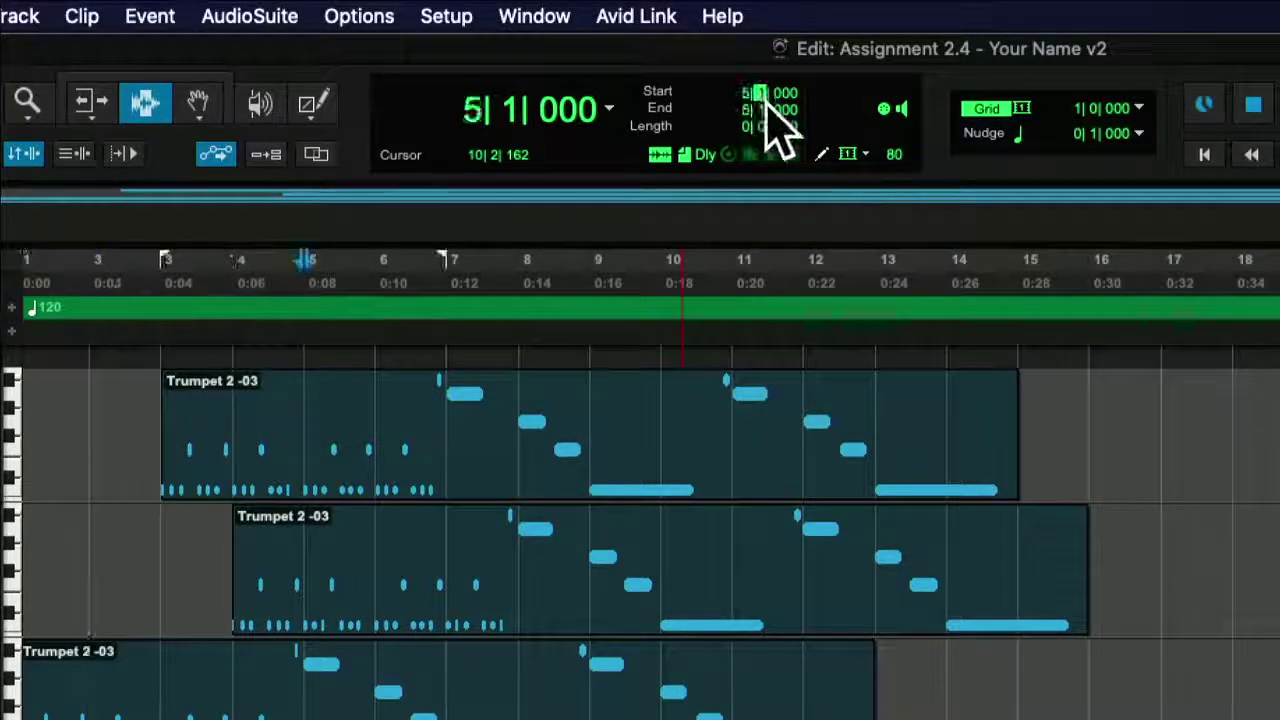
pyautogui.click(748, 108)
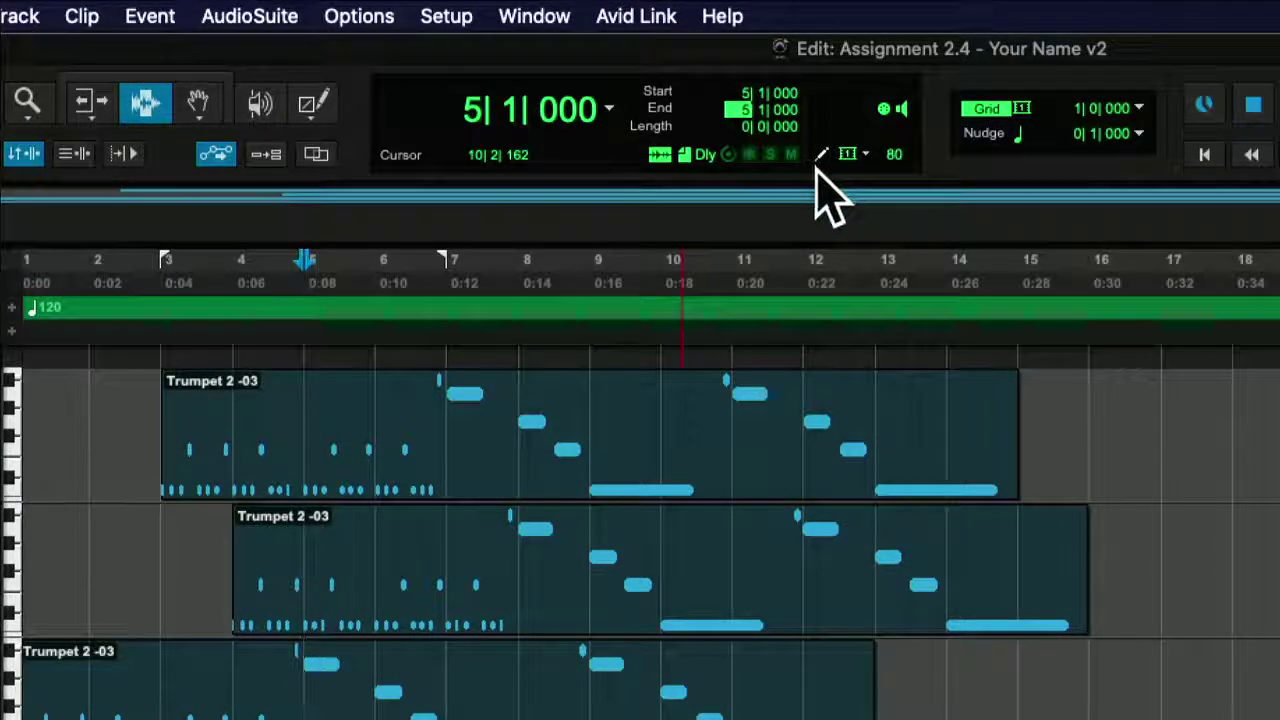
pyautogui.write('6')
pyautogui.click(762, 108)
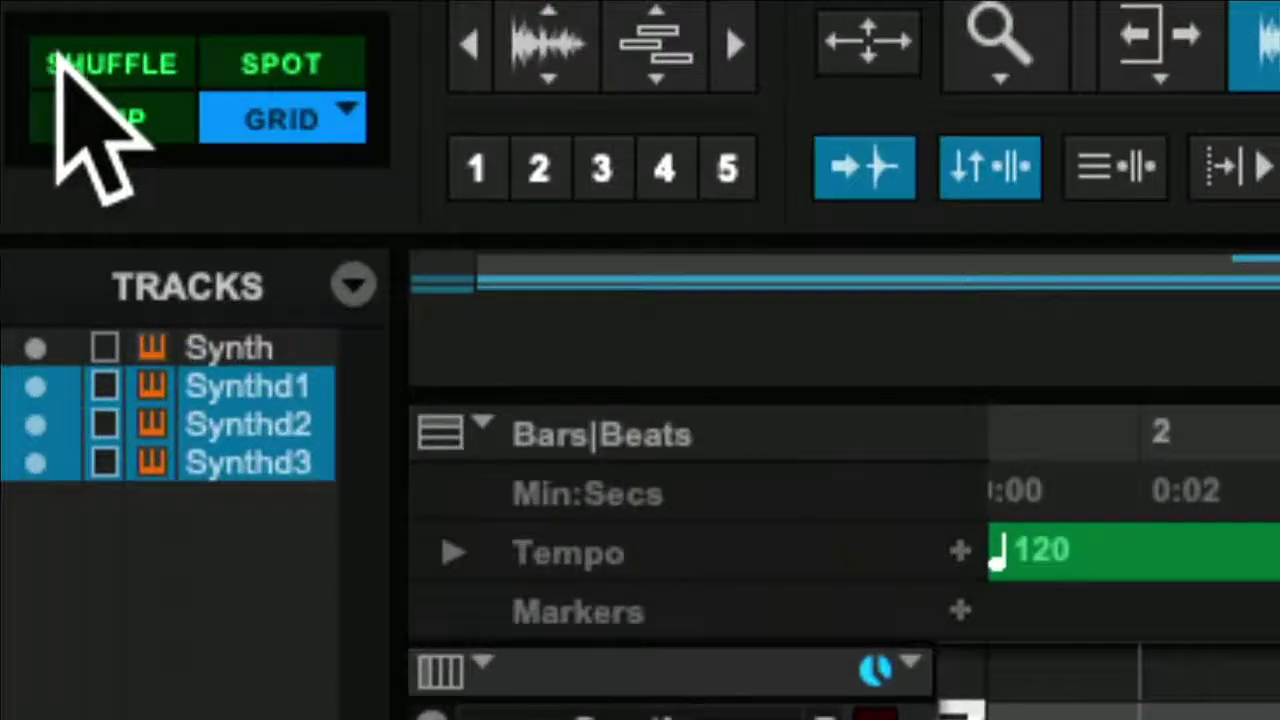
# Switch to Shuffle mode and delete the selected bar 5 range from the Synth.dup2 clip.
pyautogui.click(26, 53)
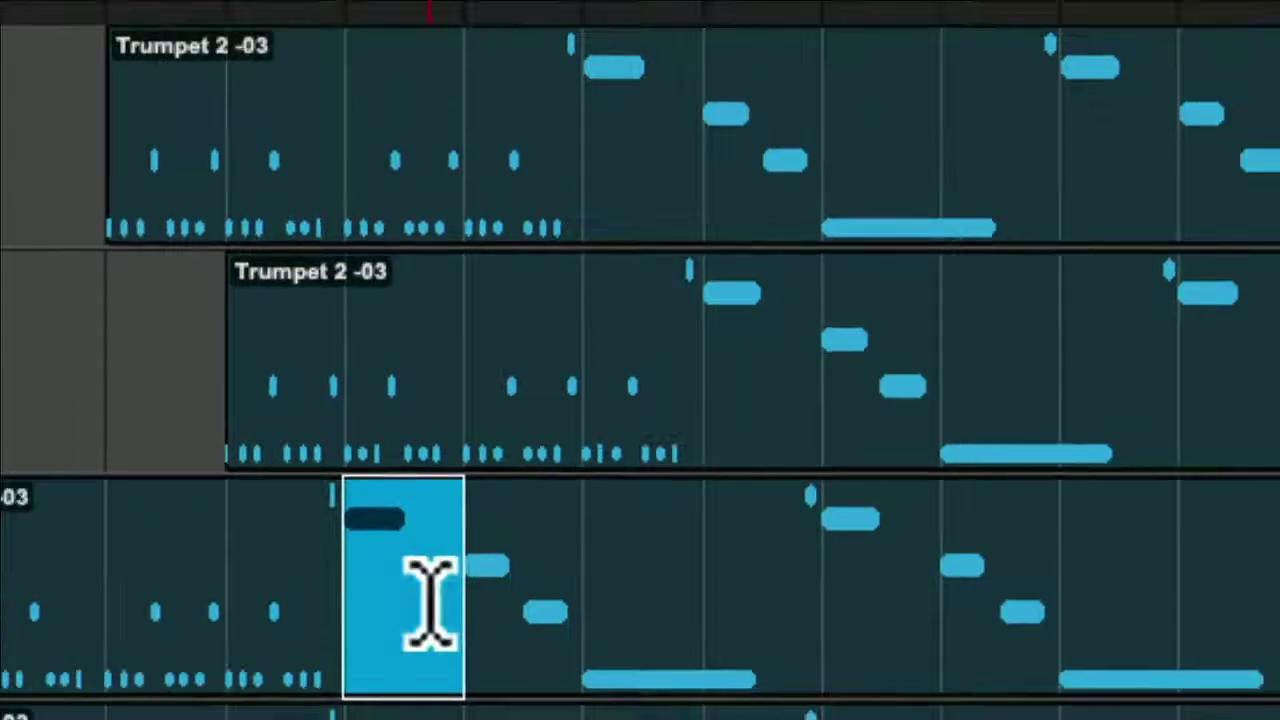
pyautogui.press('Delete')
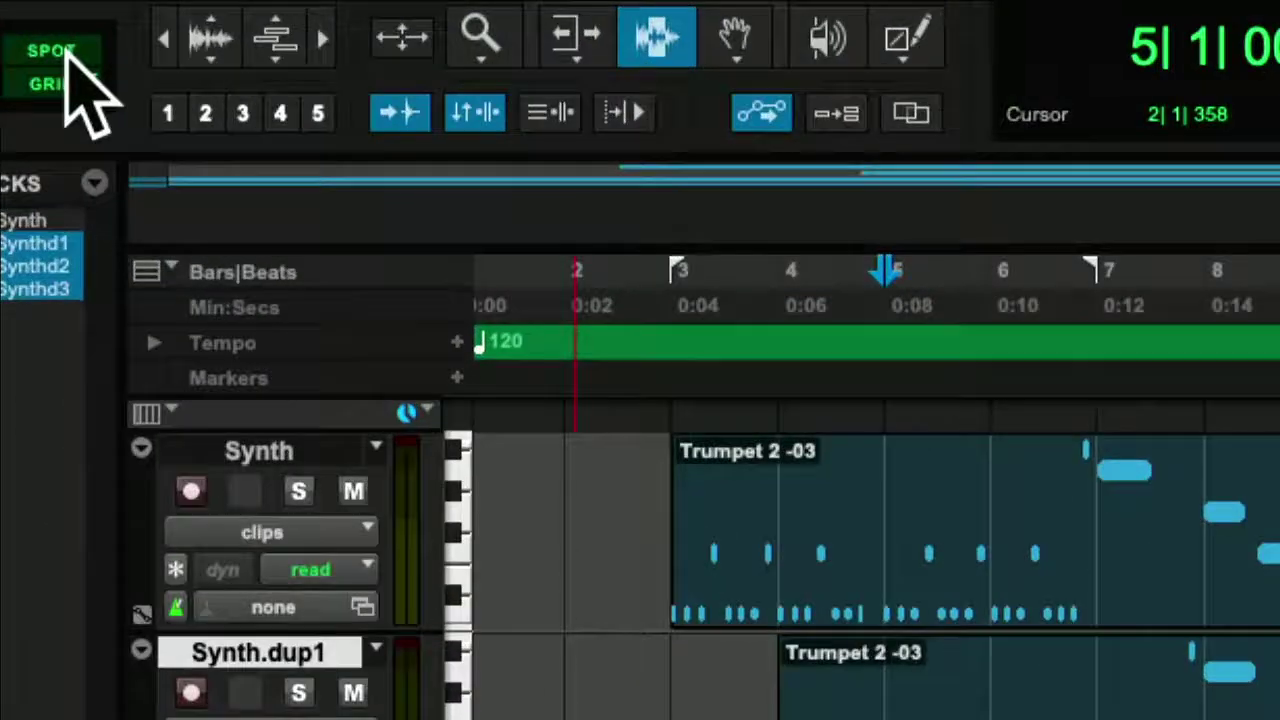
# Switch to Spot mode and use the Grabber tool to spot the Synth.dup3 clip to a start of 14|1|000.
pyautogui.click(63, 54)
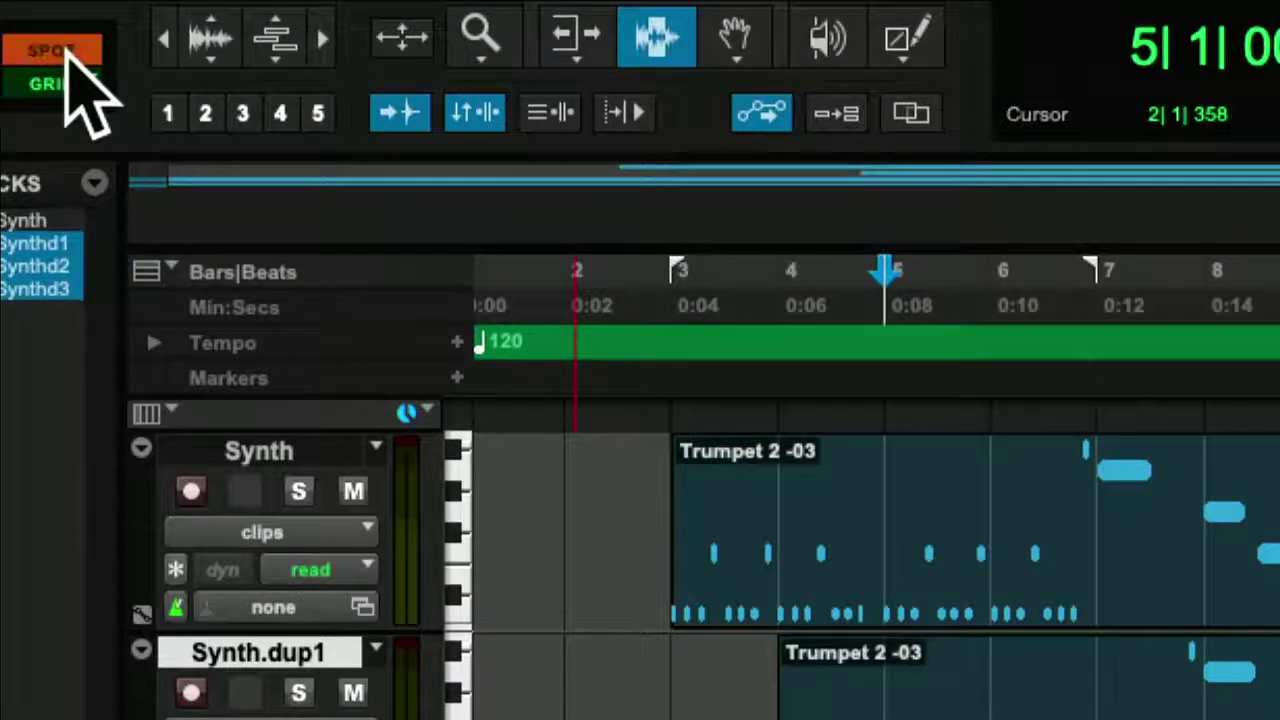
pyautogui.click(730, 42)
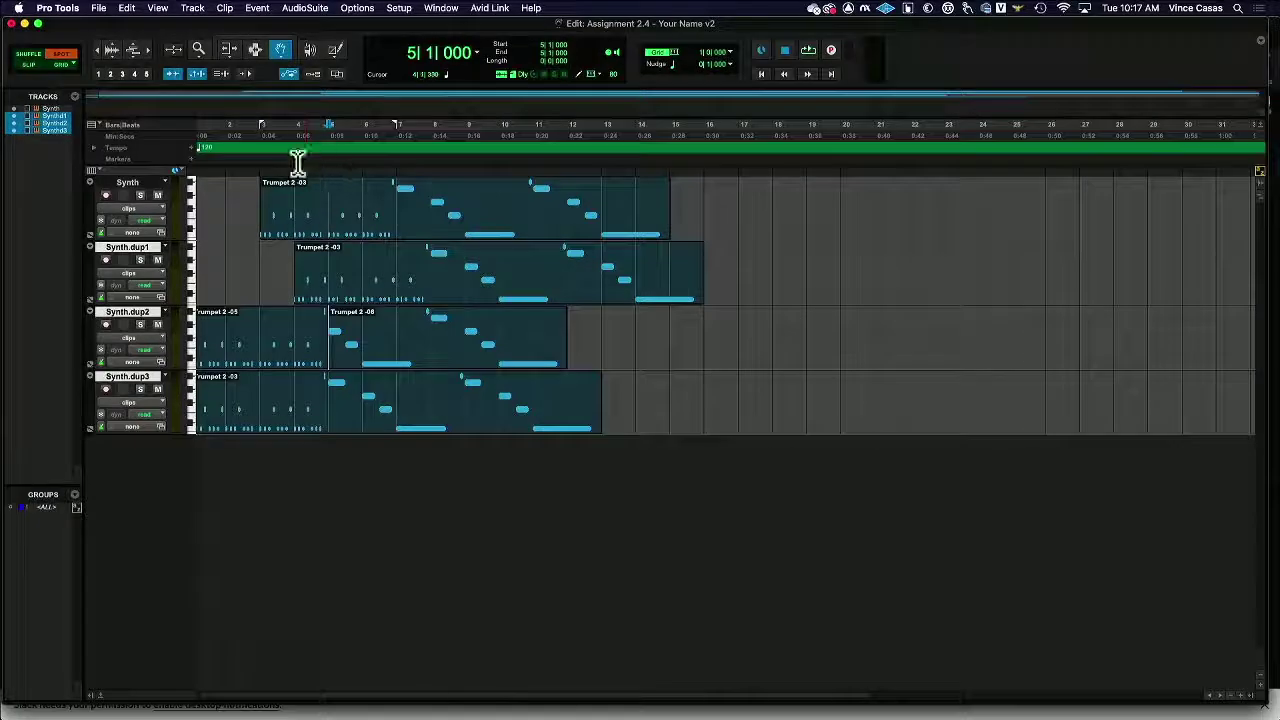
pyautogui.click(340, 404)
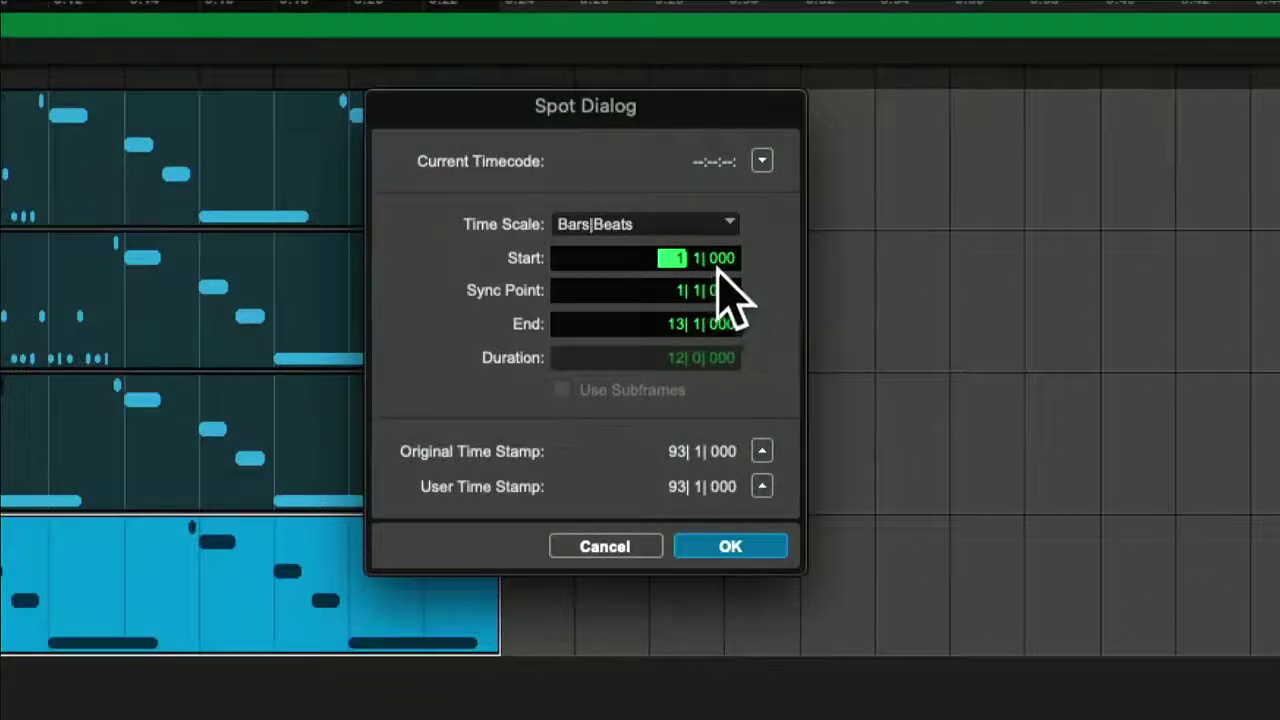
pyautogui.press('Tab')
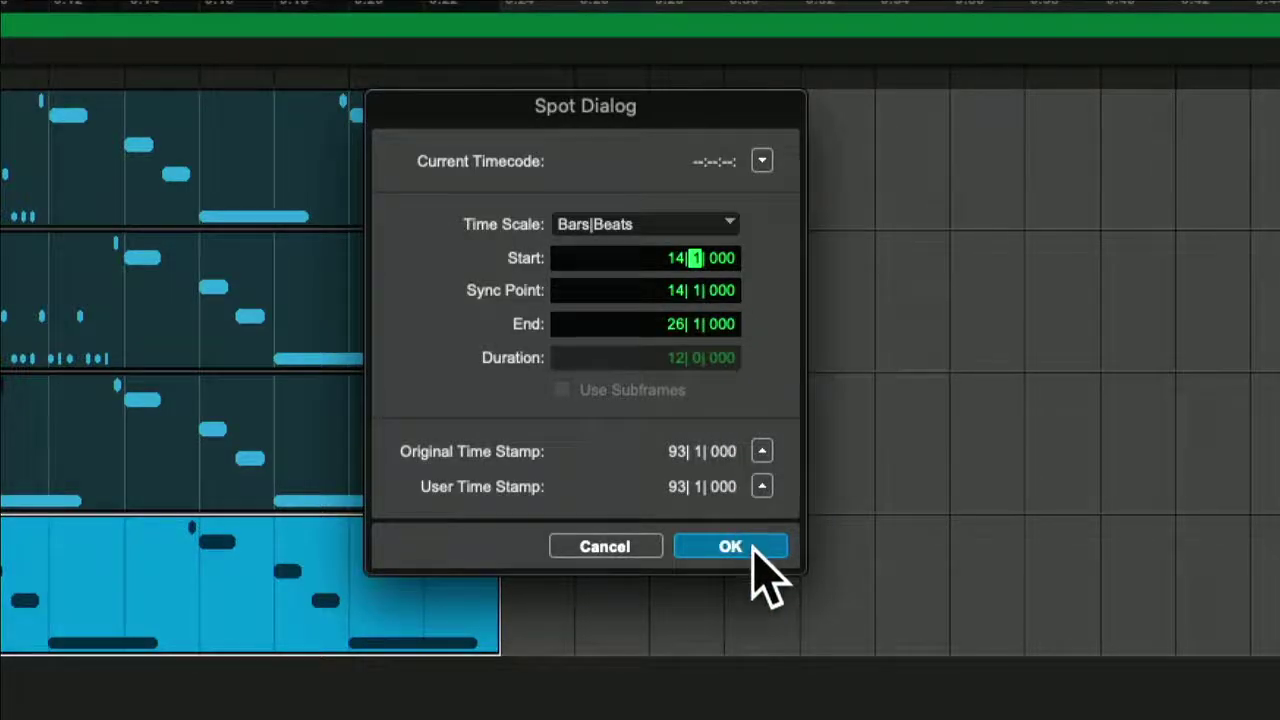
pyautogui.click(752, 548)
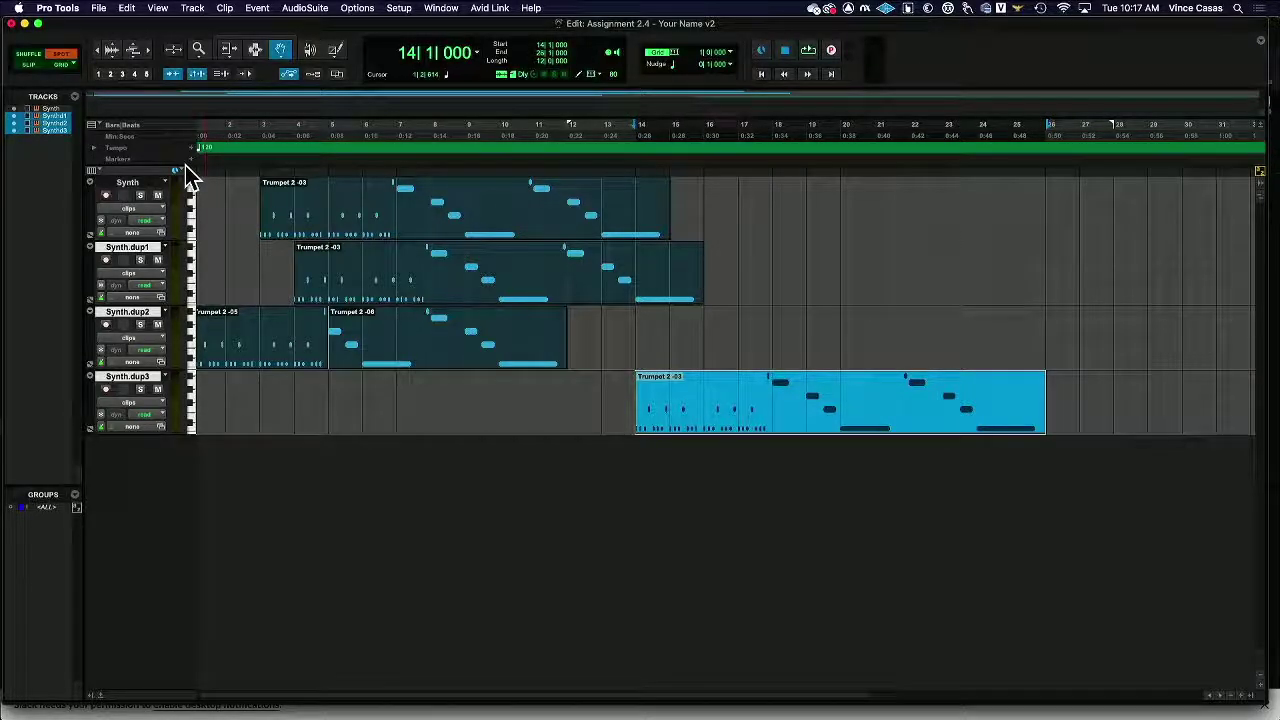
# Capture a screenshot of the Edit window area covering the toolbar and all four Synth tracks.
pyautogui.press('super+shift+4')
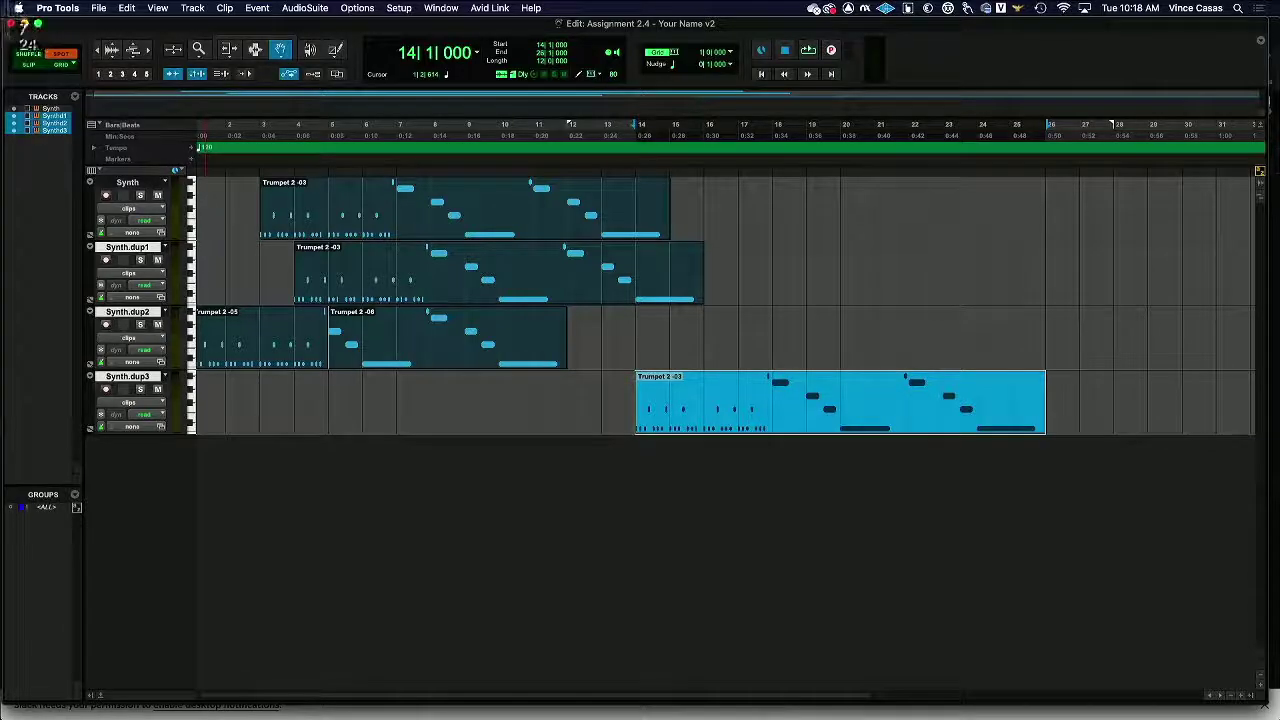
pyautogui.moveTo(5, 16); pyautogui.dragTo(1081, 483)
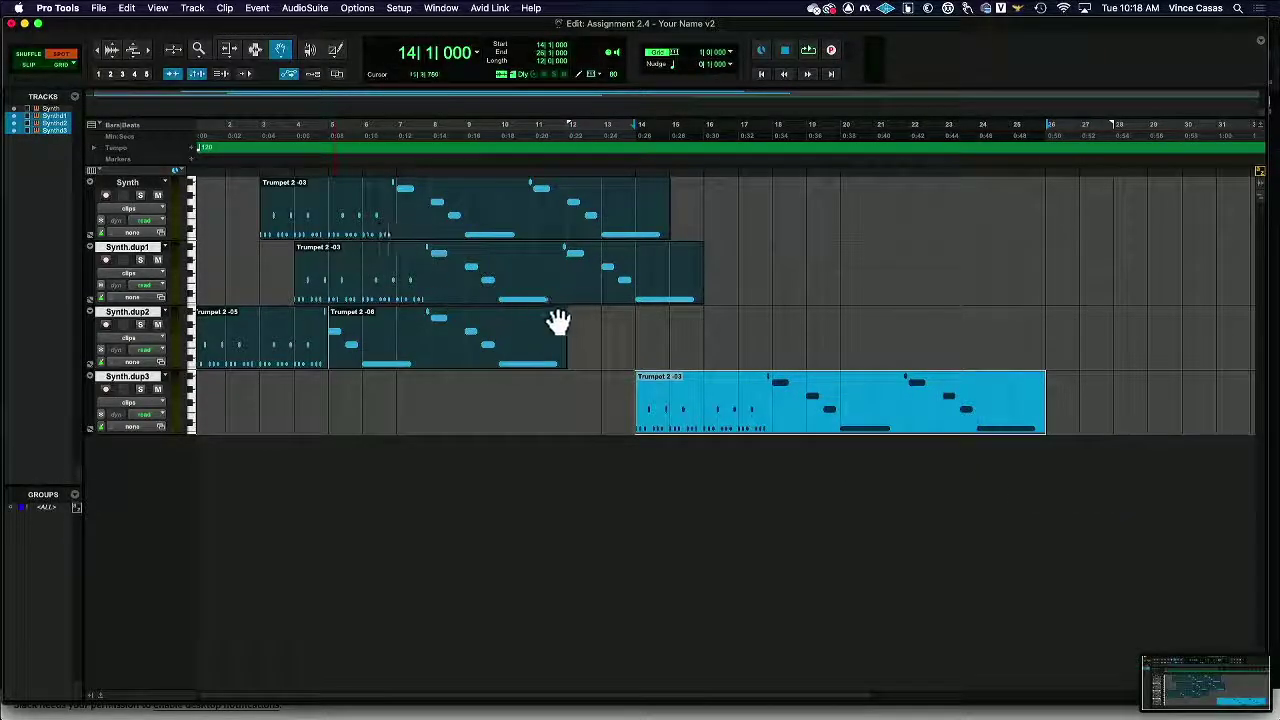